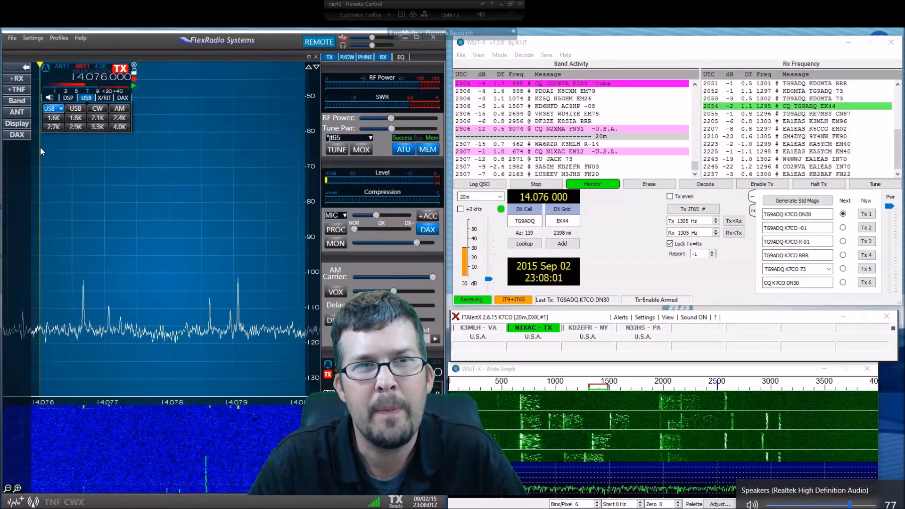
Check the DAX IQ channel and the DAX audio channel assigned to the 20 m slice in SmartSDR
left_click(19, 134)
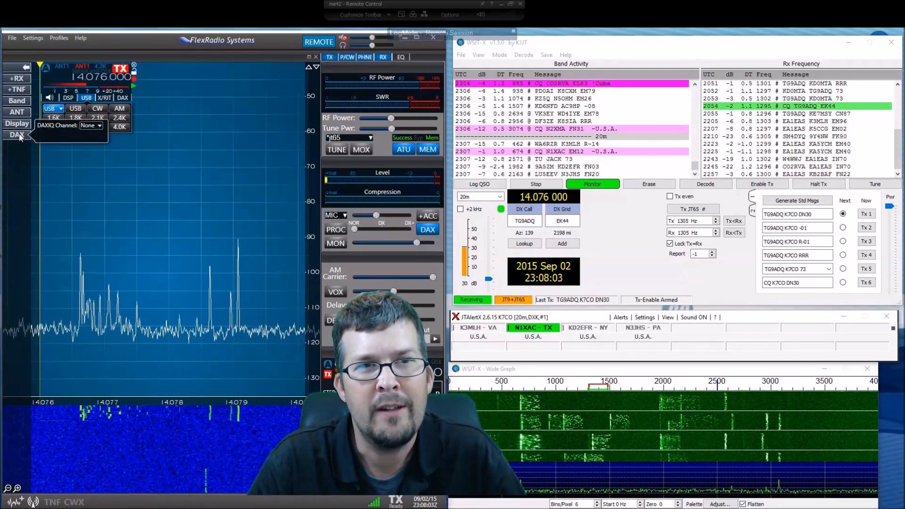
left_click(19, 137)
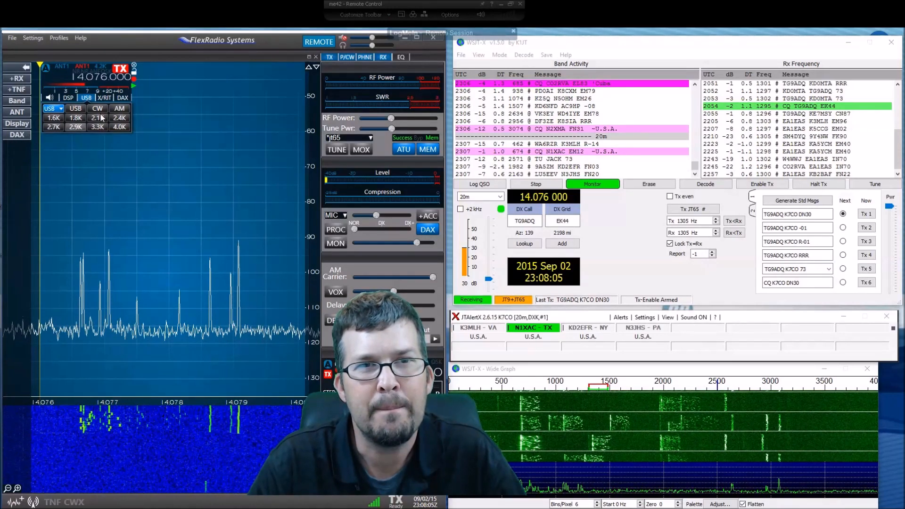
left_click(124, 100)
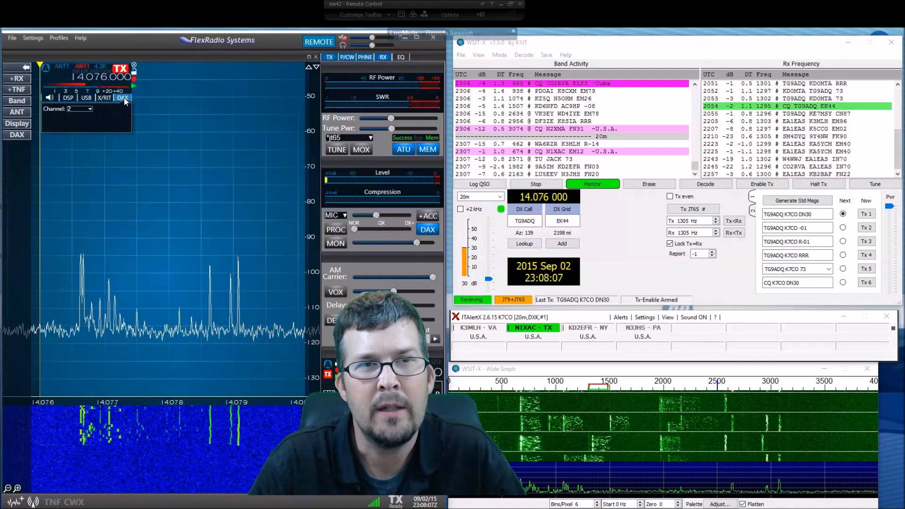
left_click(79, 108)
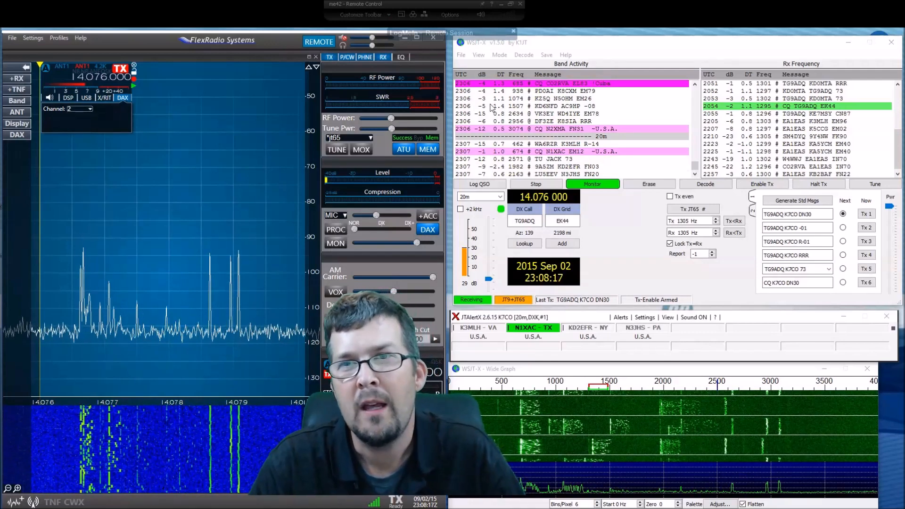
Switch to WSJT-X, examine the soundcard input and output devices in its audio settings, and close the settings
left_click(579, 47)
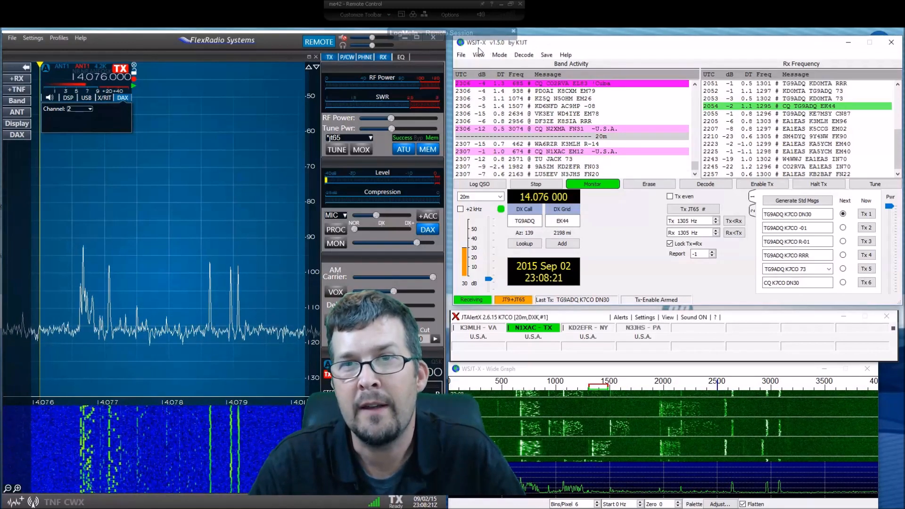
left_click(461, 55)
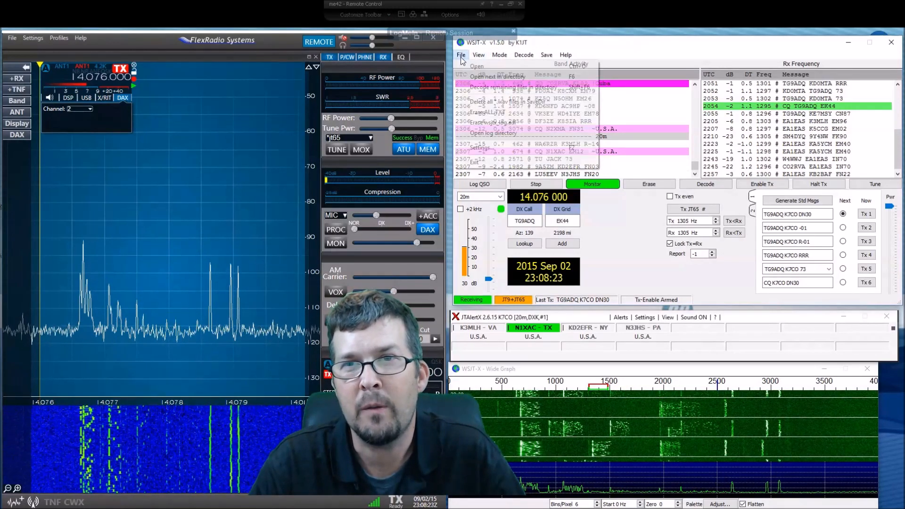
left_click(480, 148)
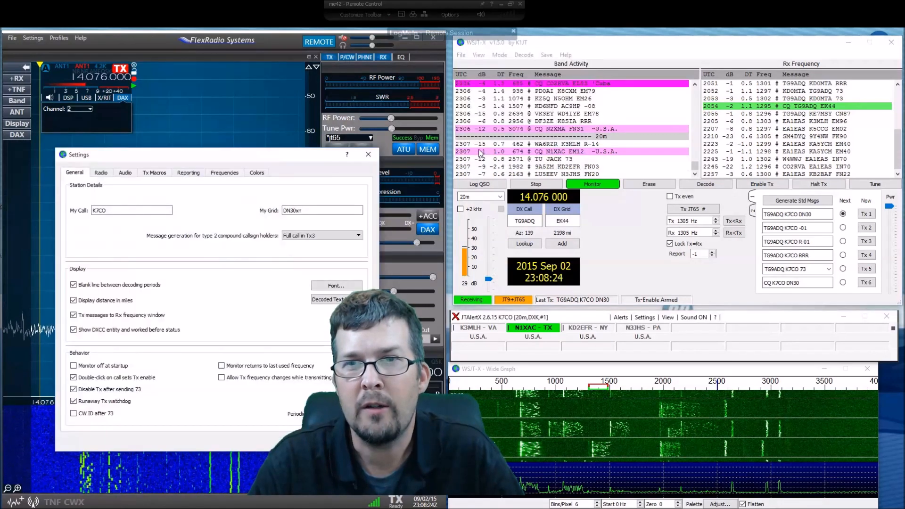
left_click(132, 174)
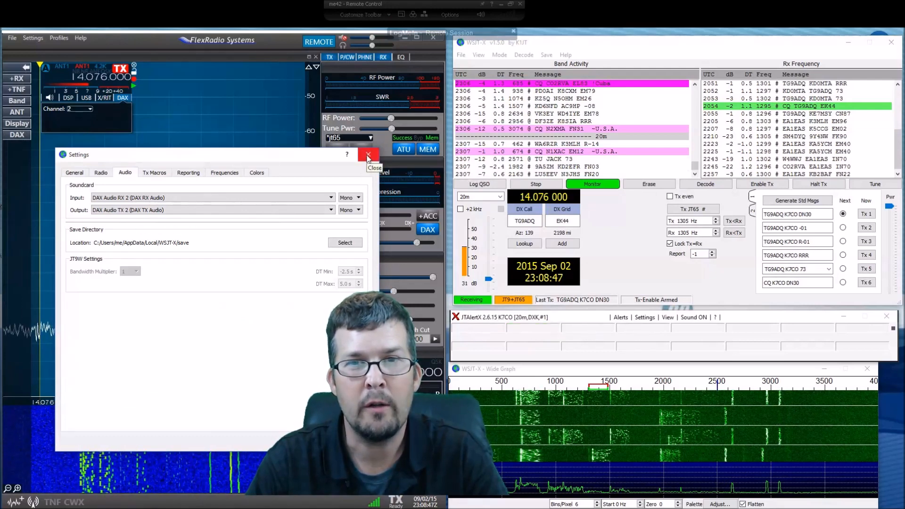
left_click(368, 155)
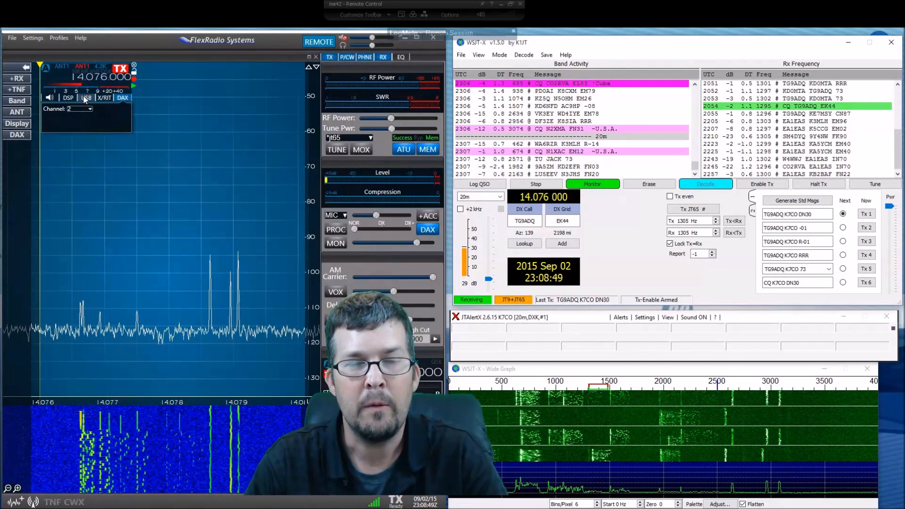
Set the USB filter bandwidth of the SmartSDR slice to 4.0K
left_click(89, 99)
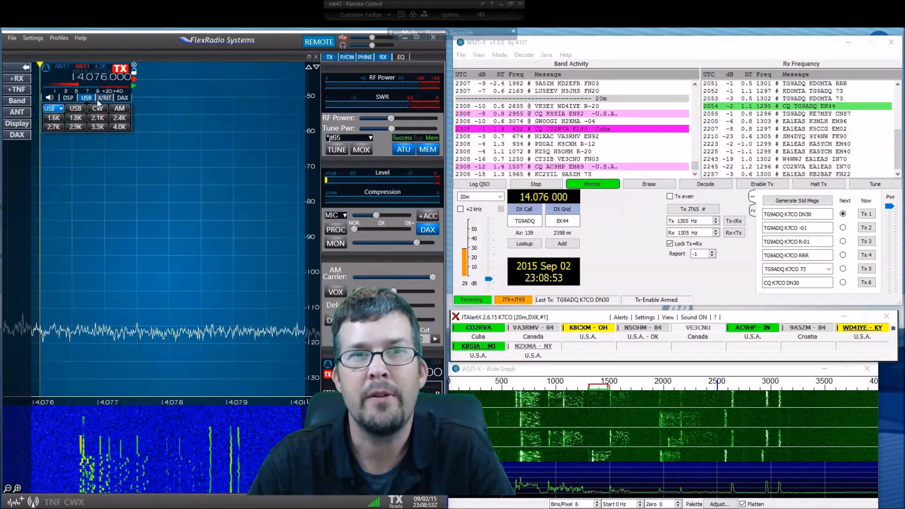
left_click(120, 126)
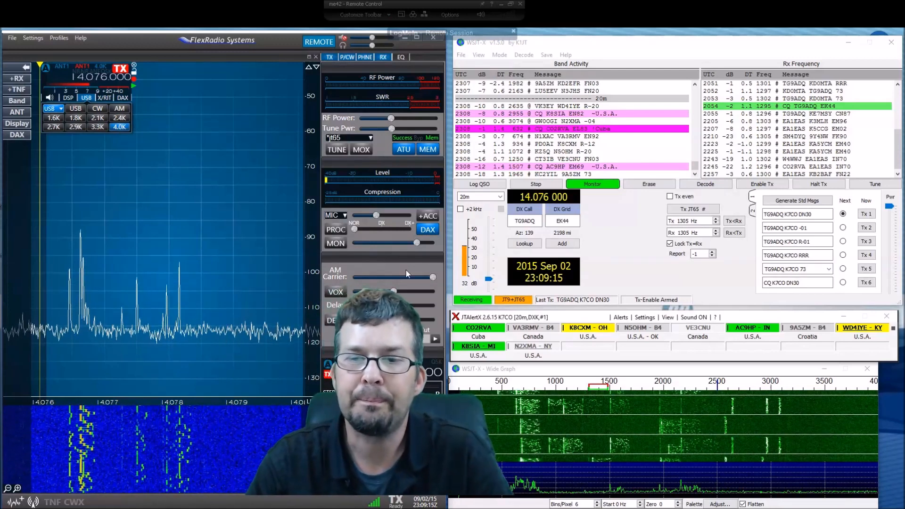
Examine the rig, serial port and PTT method in the WSJT-X radio settings
left_click(461, 55)
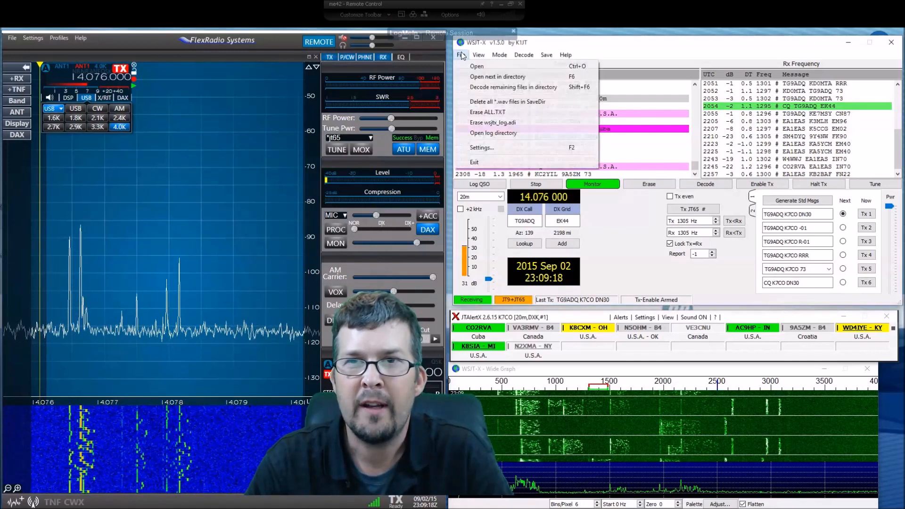
left_click(482, 147)
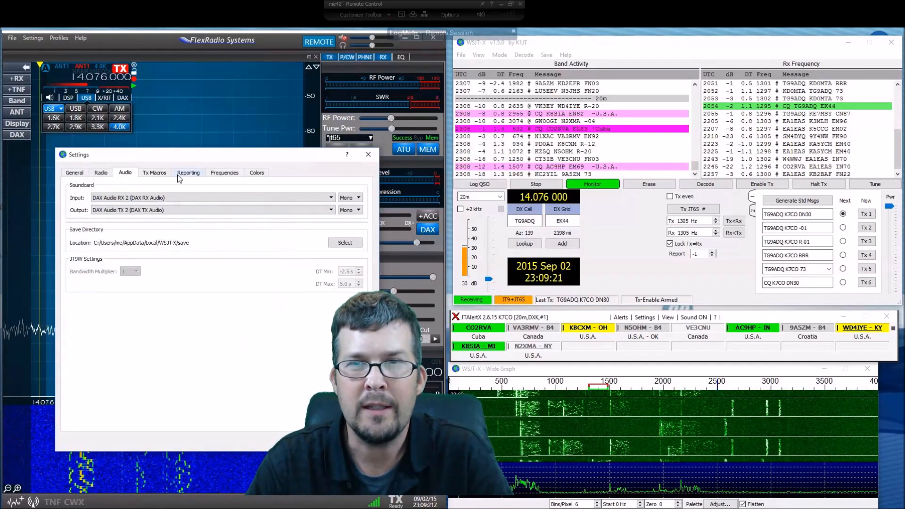
left_click(102, 174)
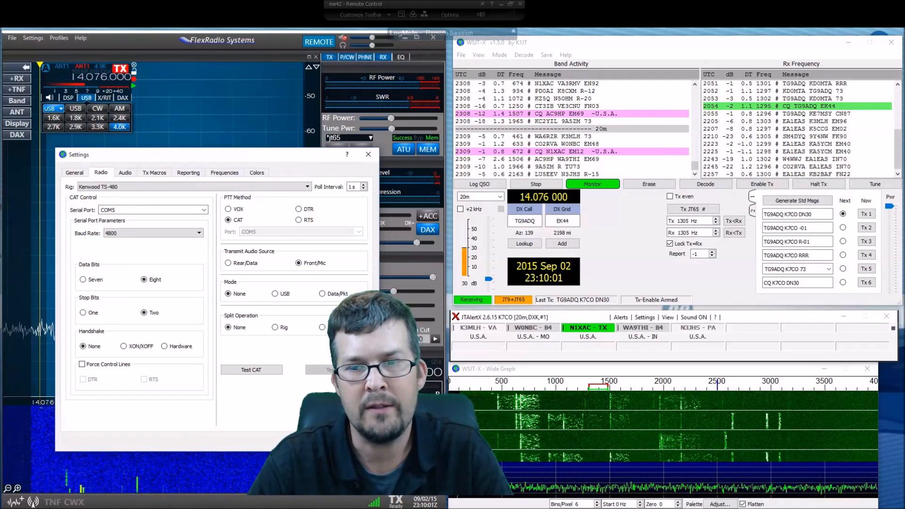
Switch to SmartSDR CAT, examine its connection port, serial ports and port map, and minimize it
left_click(543, 507)
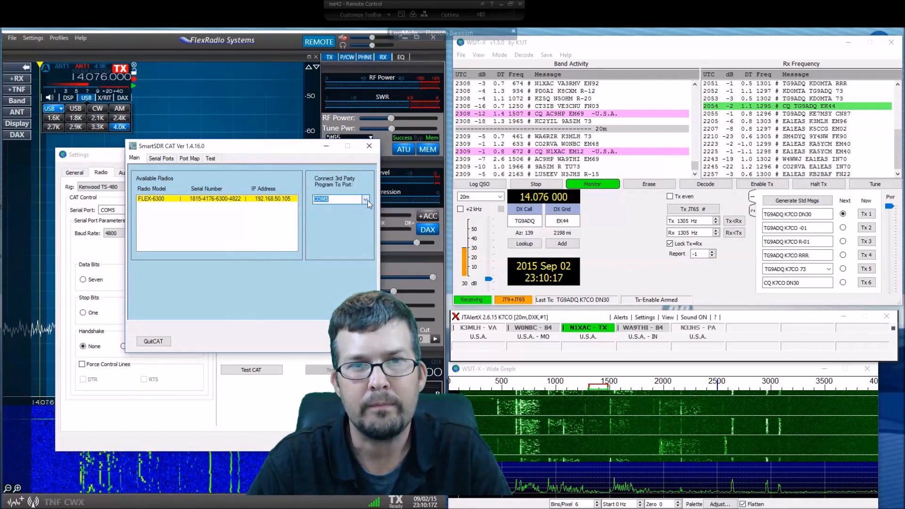
left_click(162, 158)
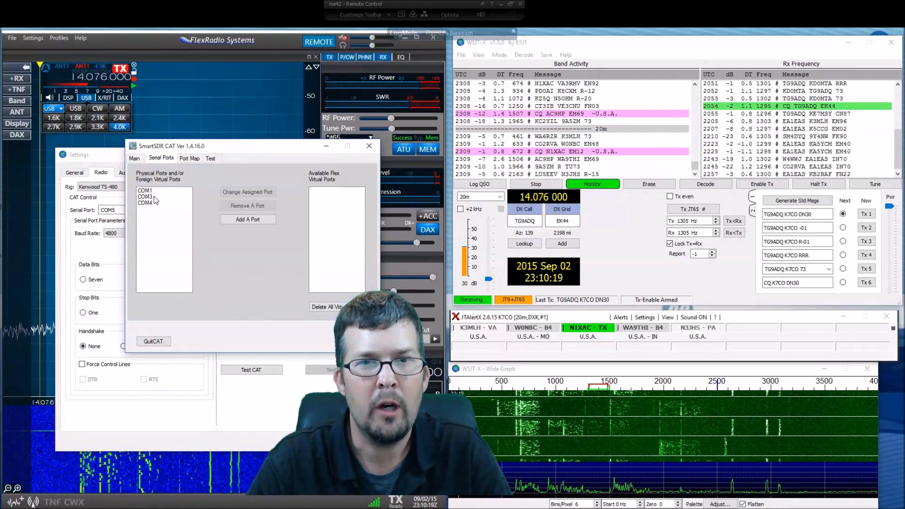
left_click(200, 160)
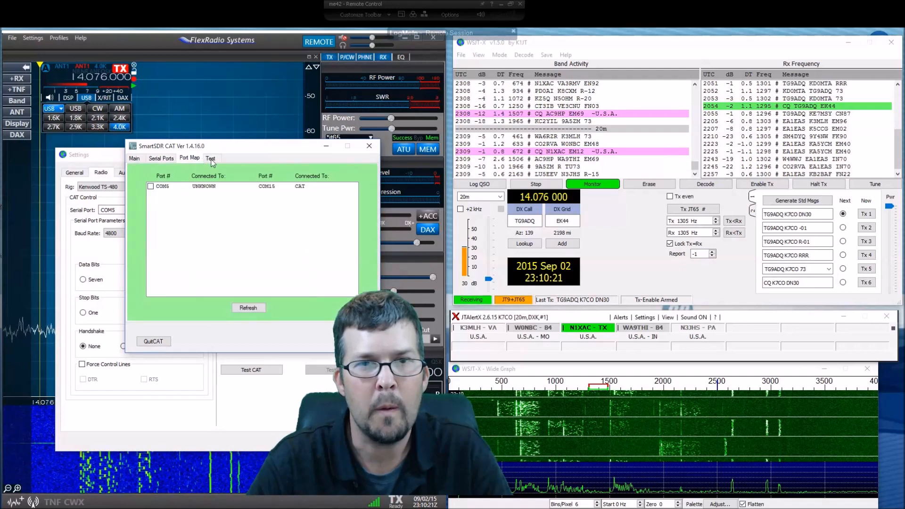
left_click(325, 145)
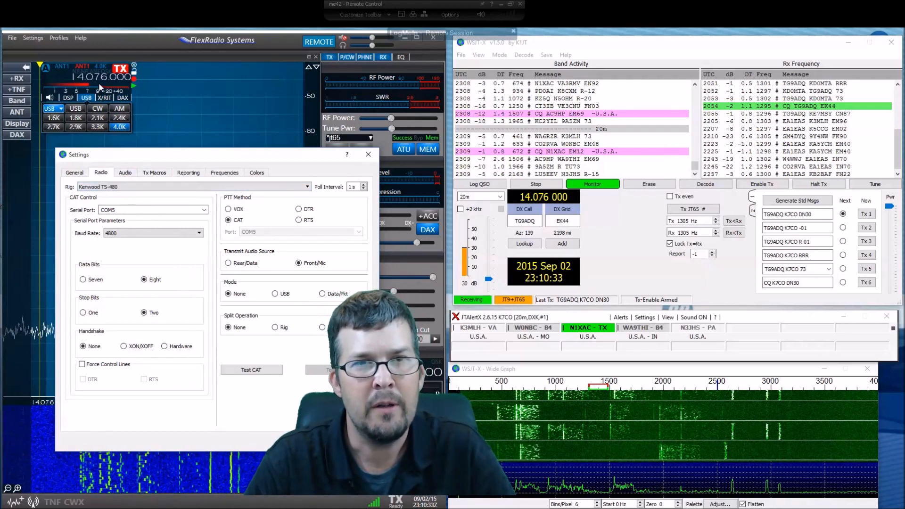
Tune the SmartSDR slice down to 14.074.700 and back up to 14.076.000 to test frequency tracking in WSJT-X
left_click(184, 110)
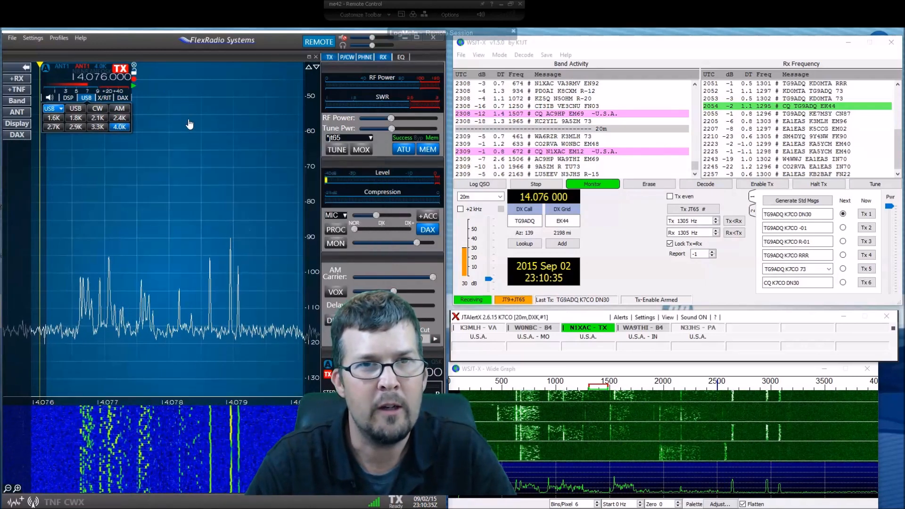
scroll(158, 159, "down", 7)
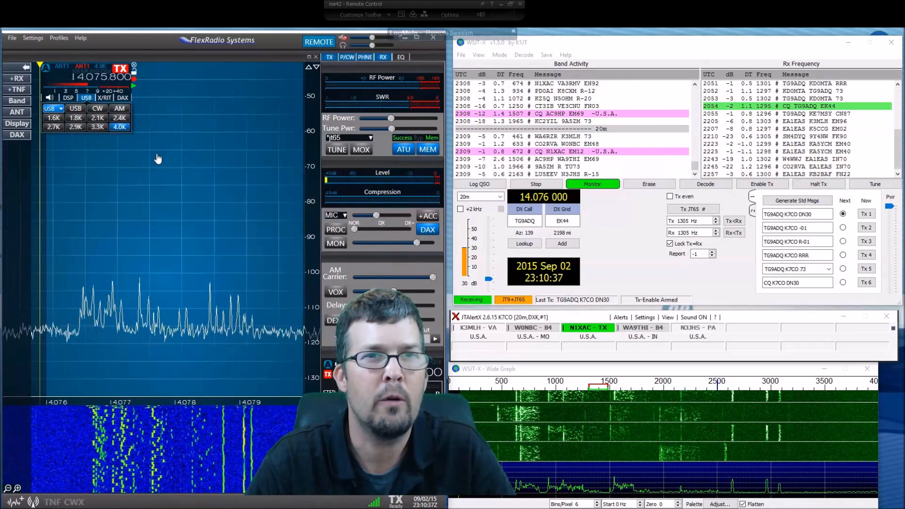
scroll(158, 159, "down", 6)
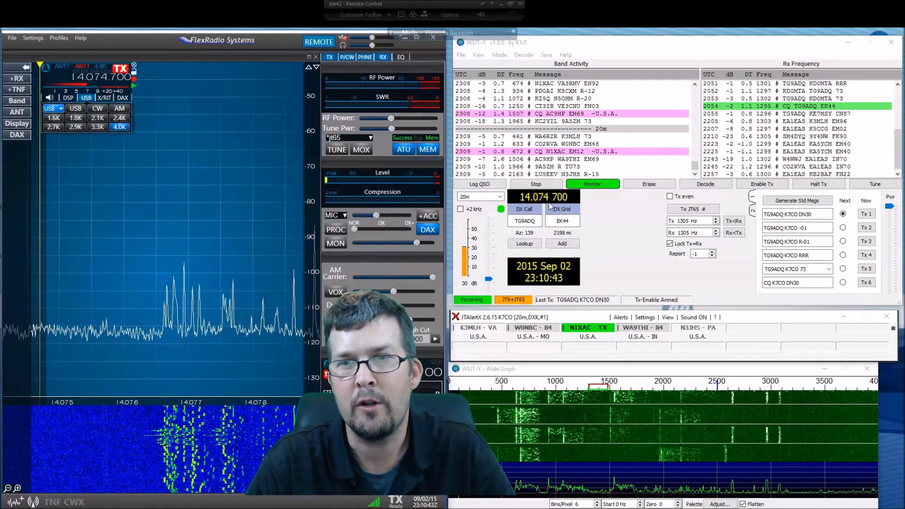
scroll(163, 154, "up", 12)
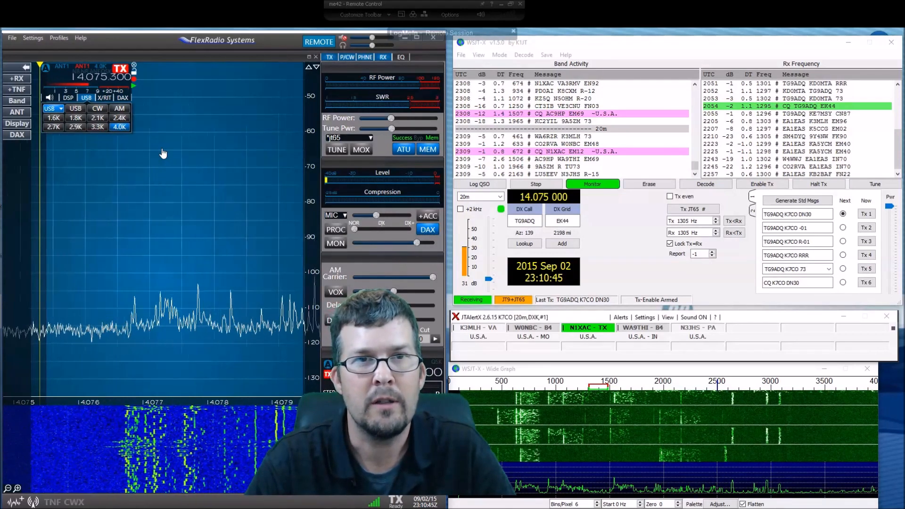
scroll(163, 153, "up", 1)
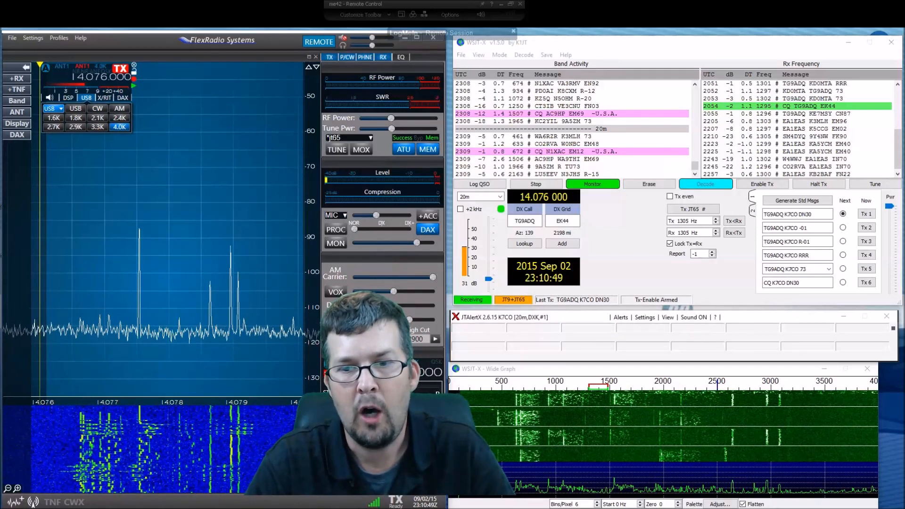
Reopen the WSJT-X settings and review the radio, general station and audio options
key("F2")
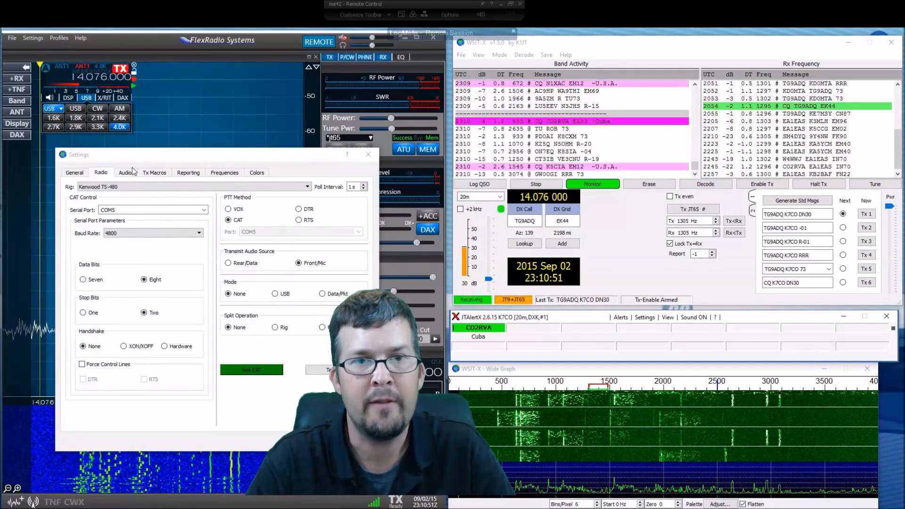
left_click(129, 173)
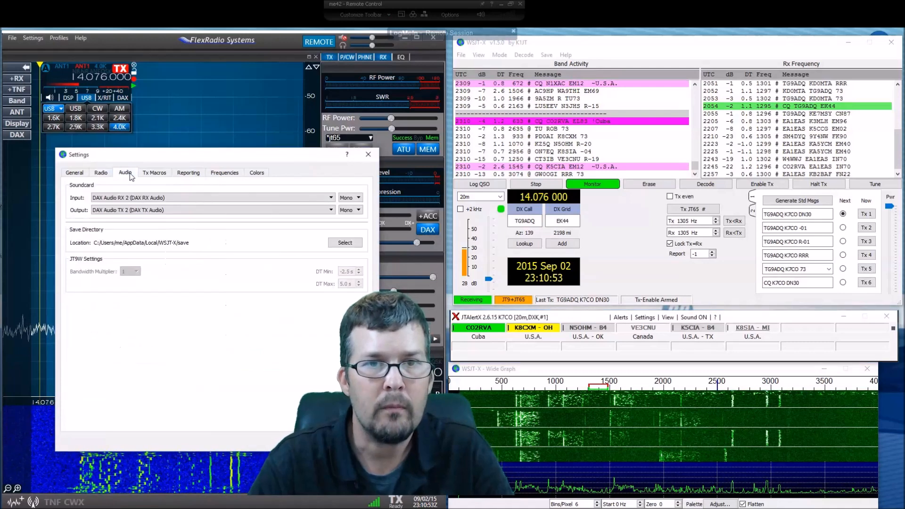
left_click(101, 174)
left_click(71, 174)
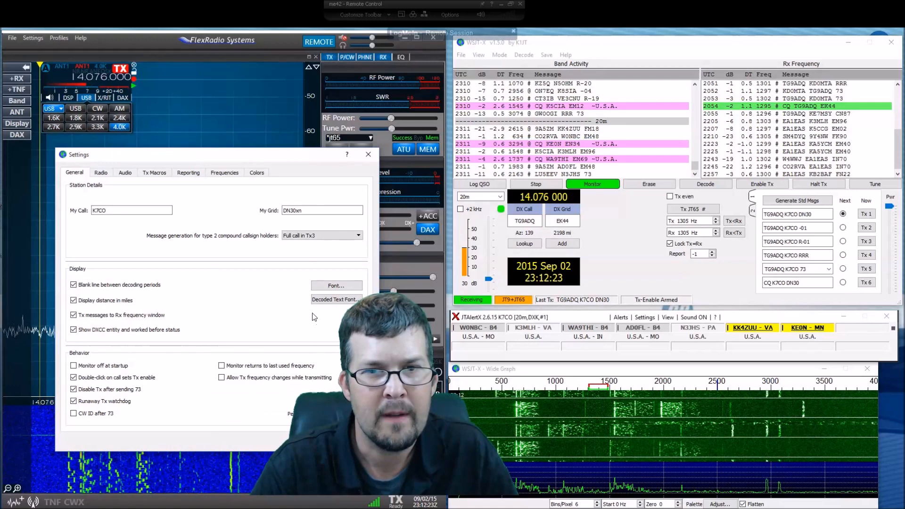
left_click(101, 176)
left_click(125, 174)
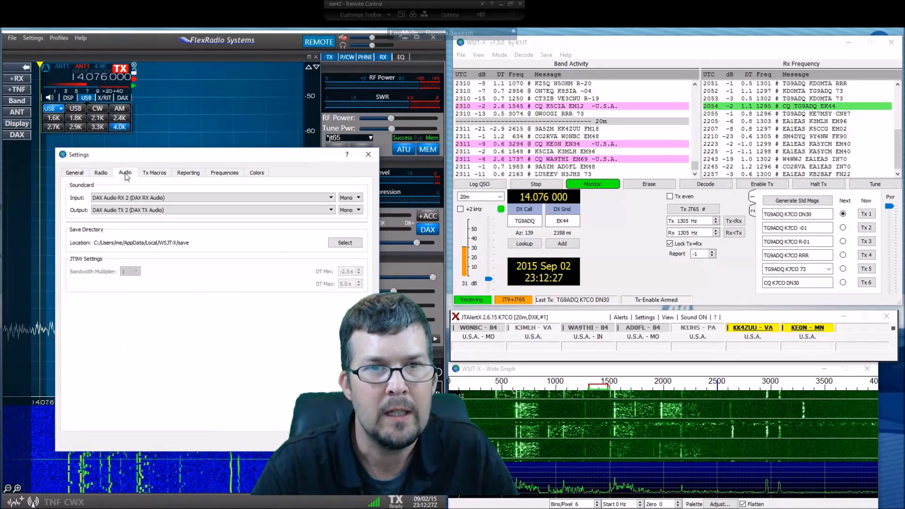
Review the transmit macros, reporting, frequencies and message colors, recheck the station details, and close the settings
left_click(152, 174)
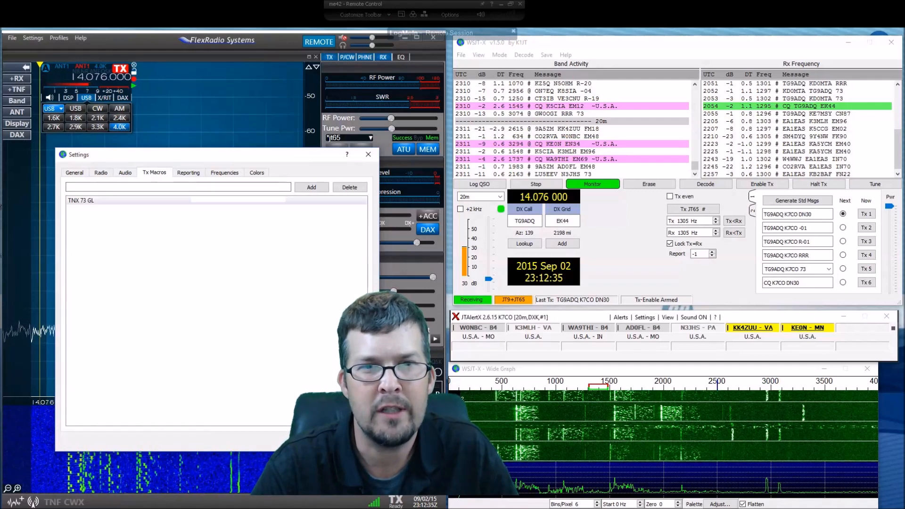
left_click(189, 173)
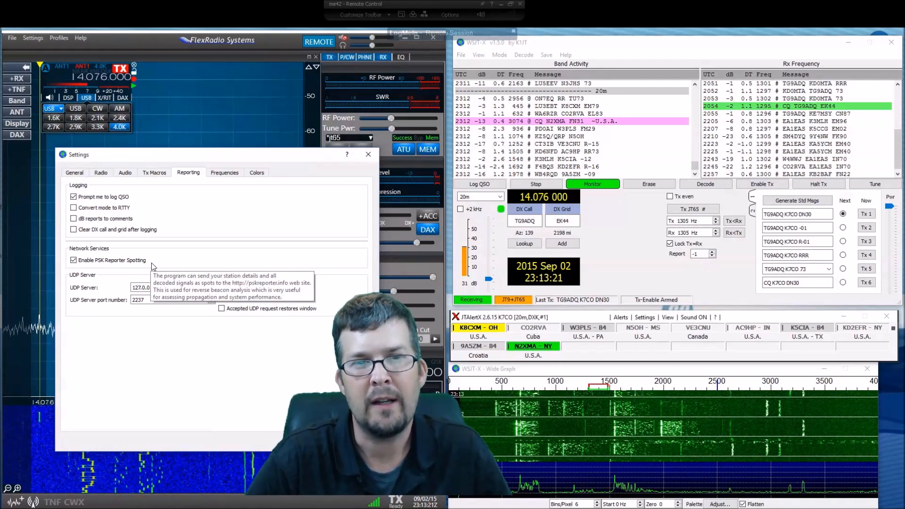
left_click(224, 173)
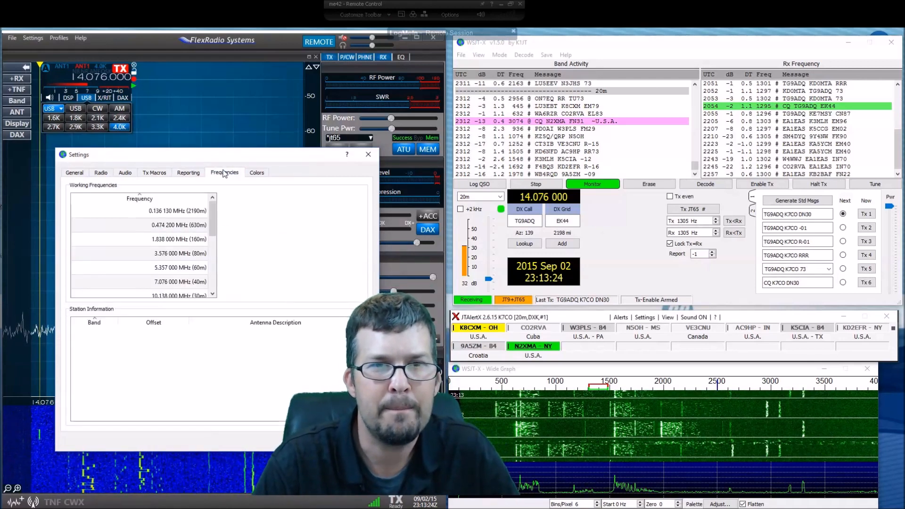
left_click(256, 174)
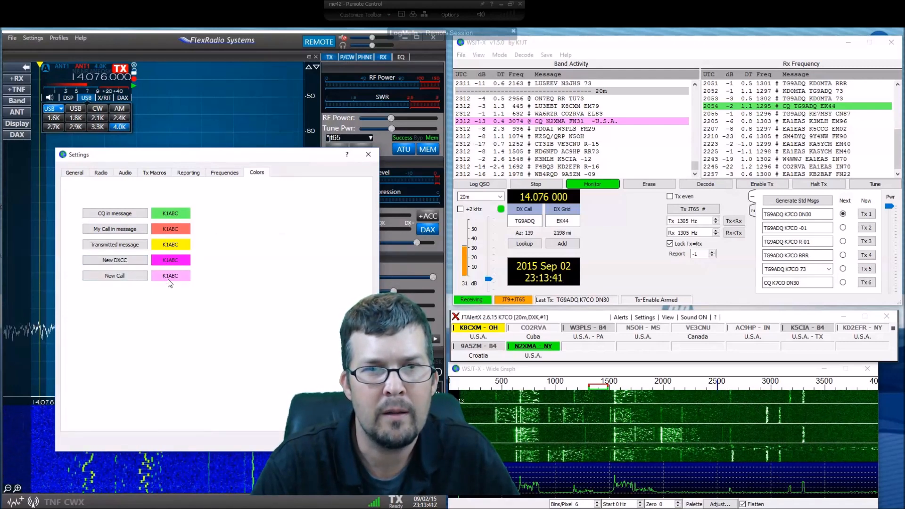
left_click(75, 173)
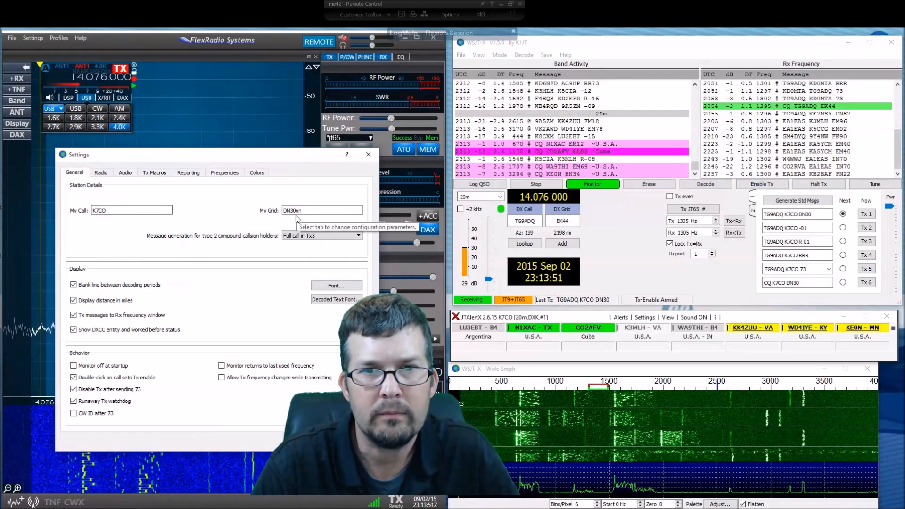
left_click(369, 155)
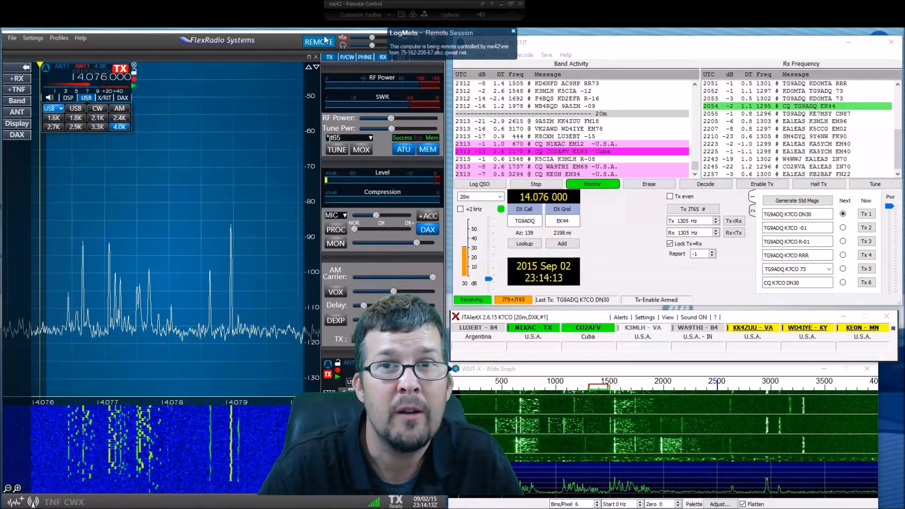
Move the SmartSDR window slightly down so that its title bar clears the LogMeIn session banner
left_click(432, 82)
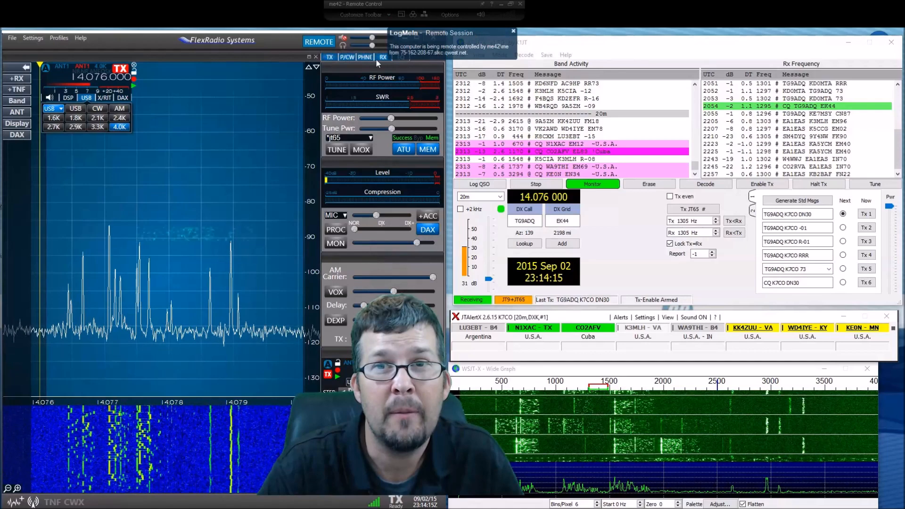
left_click_drag(414, 38, 412, 52)
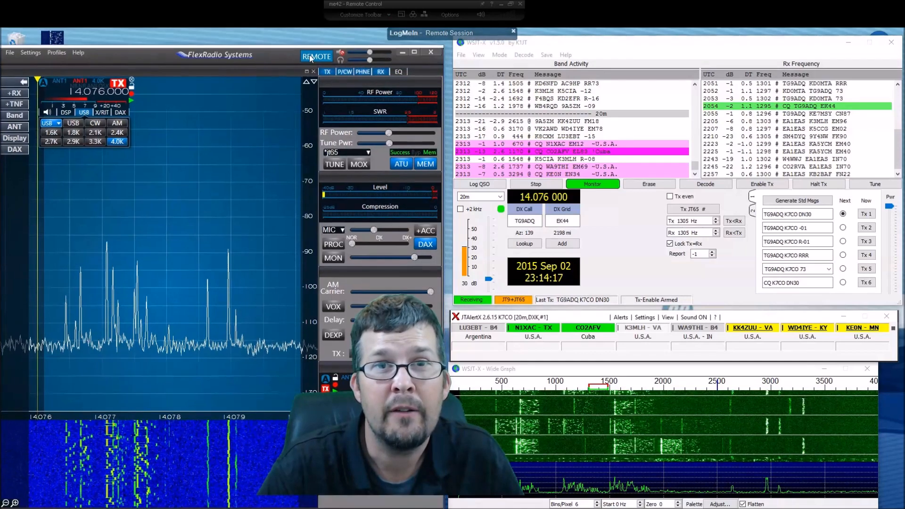
Maximize the SmartSDR window and zoom the panadapter out to span about 13.800 to 14.360 MHz
left_click(414, 52)
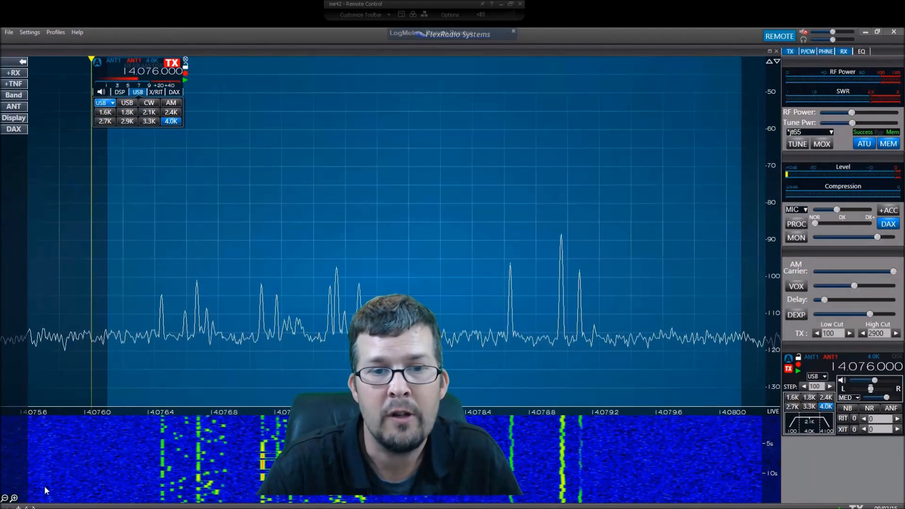
left_click(5, 498)
left_click(5, 498)
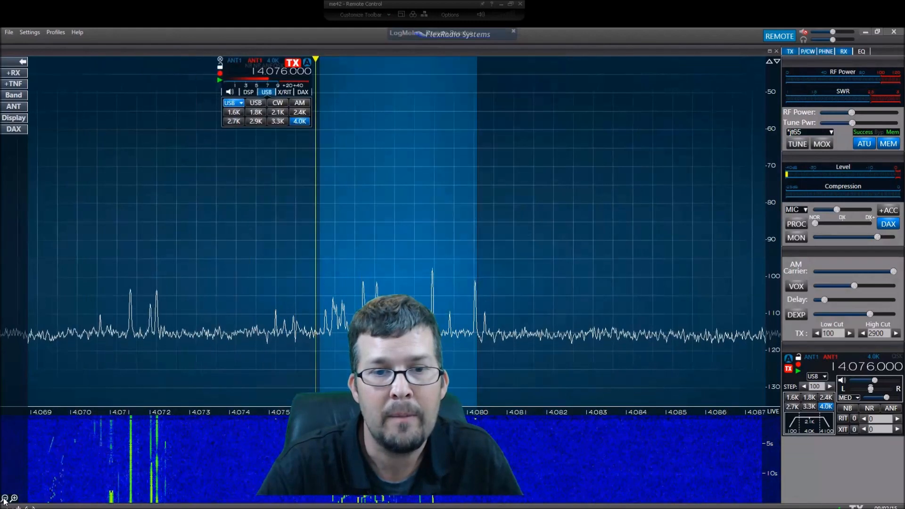
left_click(5, 498)
left_click(5, 498)
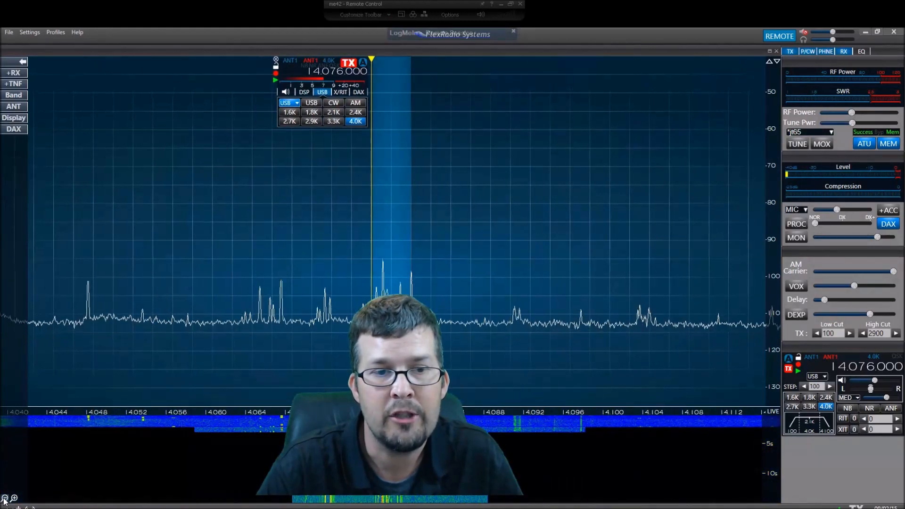
left_click(4, 498)
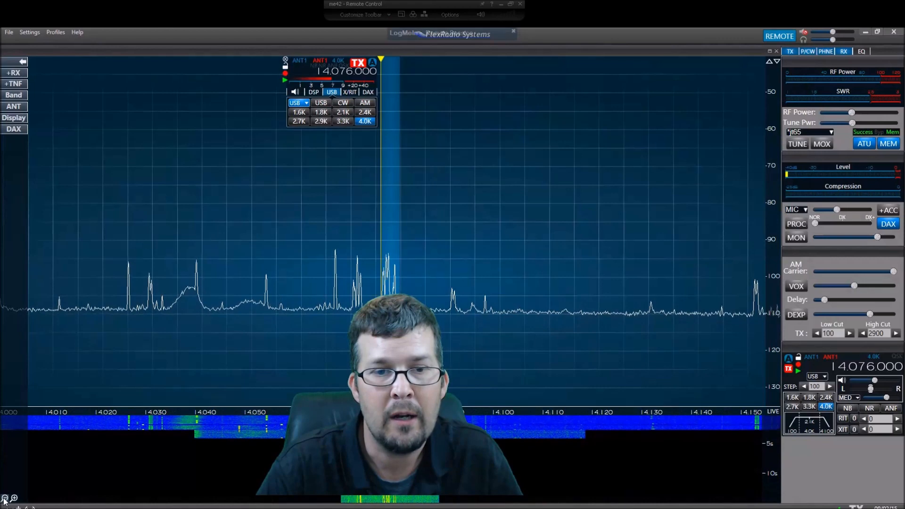
left_click(5, 499)
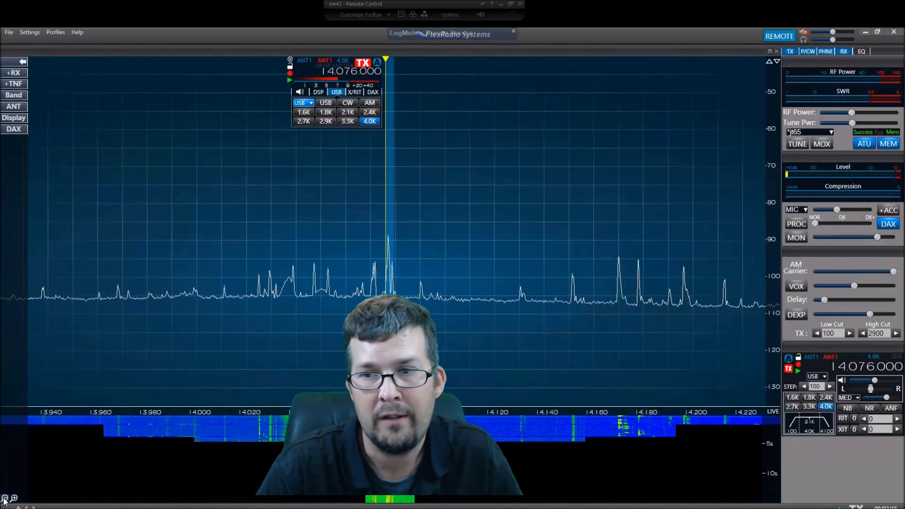
left_click(5, 498)
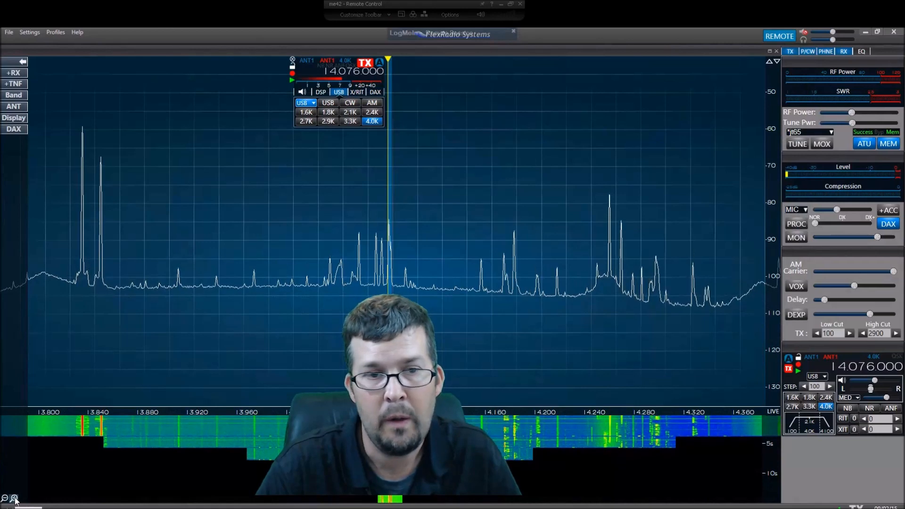
Zoom the panadapter back in around the 14.076 slice to span about 14.0736 to 14.0780 MHz
left_click(15, 499)
left_click(14, 498)
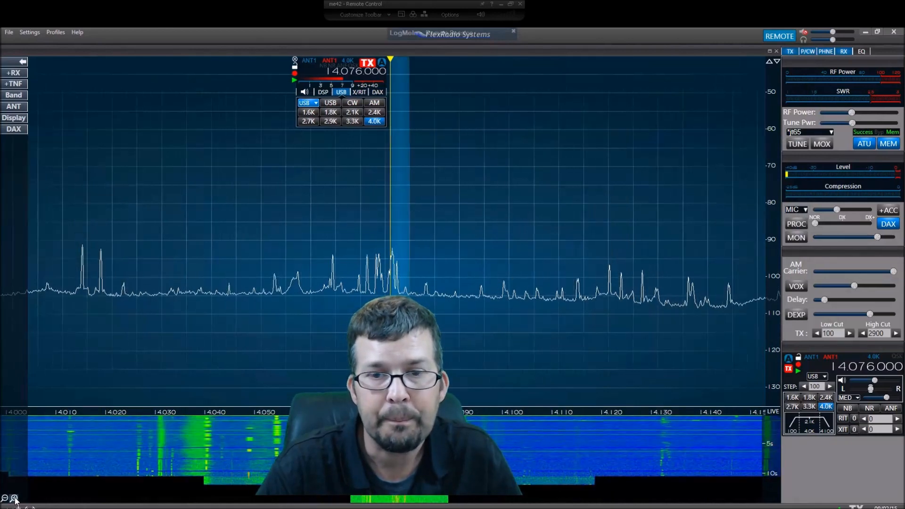
left_click(14, 499)
left_click(14, 499)
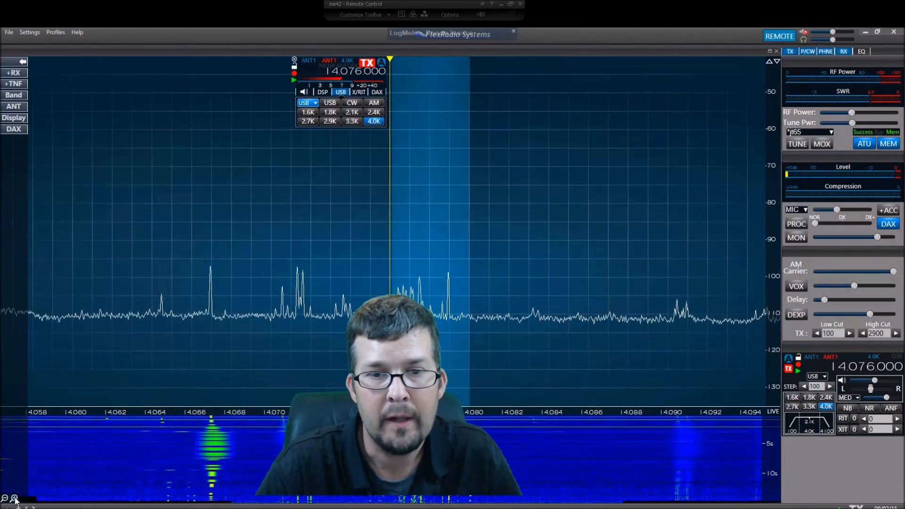
left_click(14, 498)
left_click(15, 499)
left_click(14, 498)
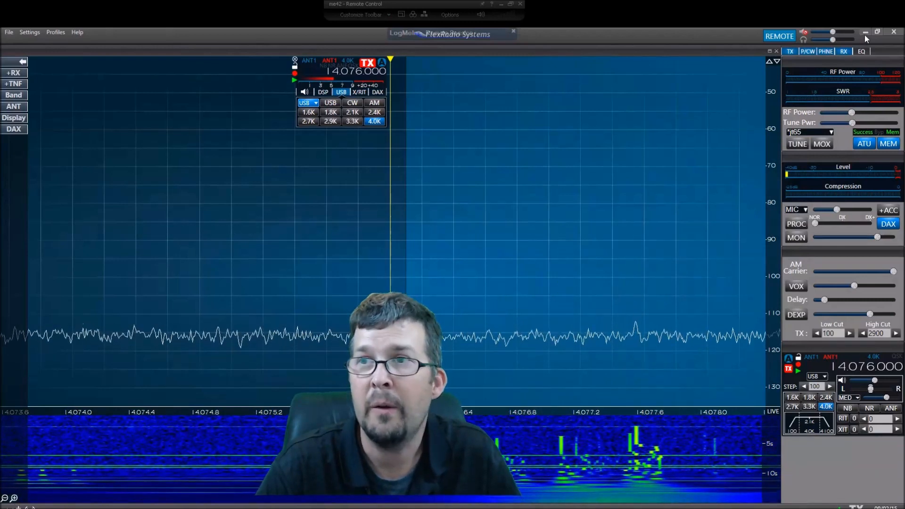
Restore the SmartSDR window to half-screen size, nudge it slightly up, and shift the WSJT-X Wide Graph window slightly
left_click(877, 31)
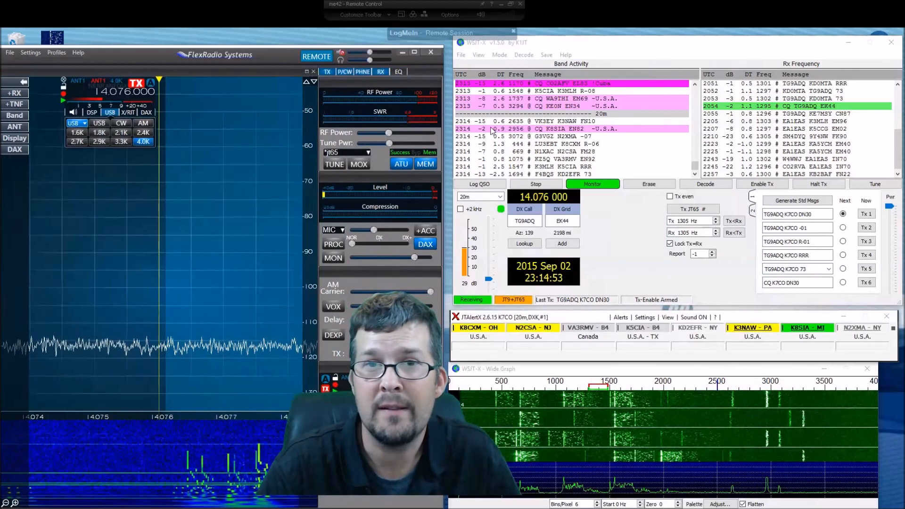
mouse_move(131, 53)
left_mouse_down()
mouse_move(142, 47)
mouse_move(130, 47)
left_mouse_up()
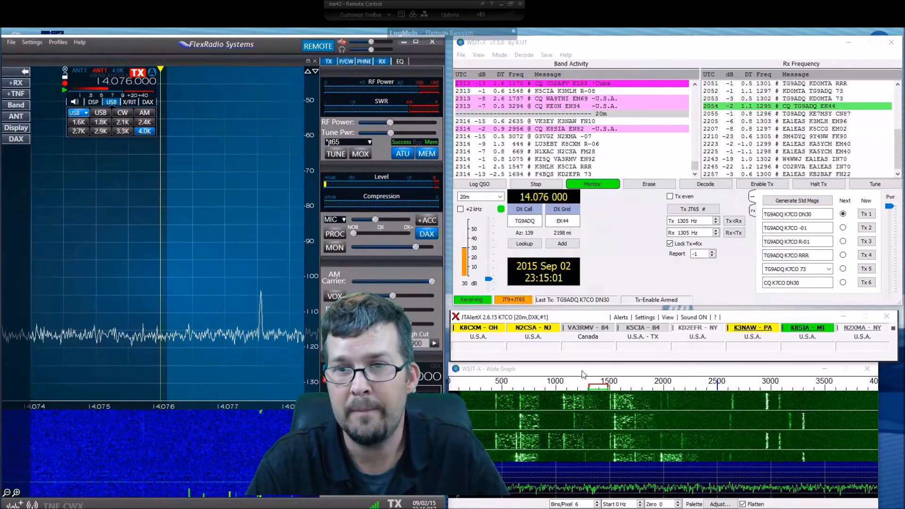
left_click_drag(582, 370, 588, 374)
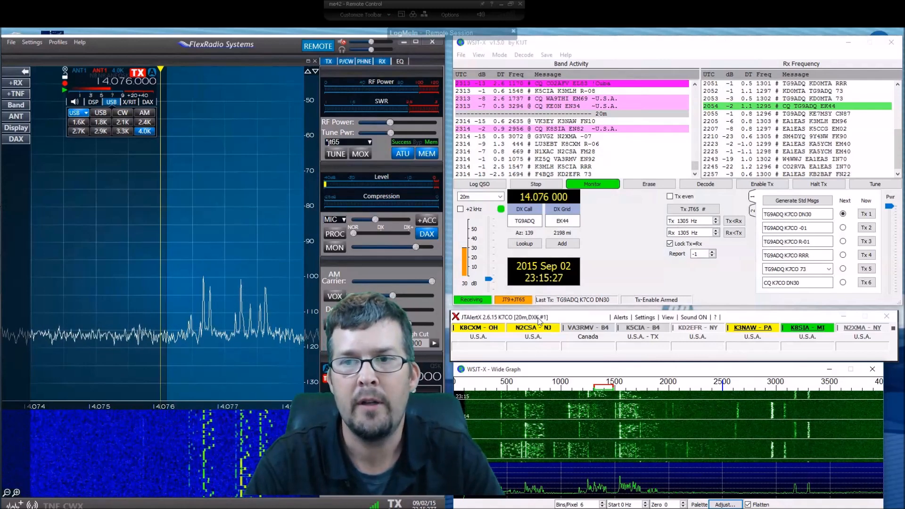
Switch to JTAlertX and examine the decoded callsigns, their state or country labels, alert colors and B4 markers
left_click(590, 319)
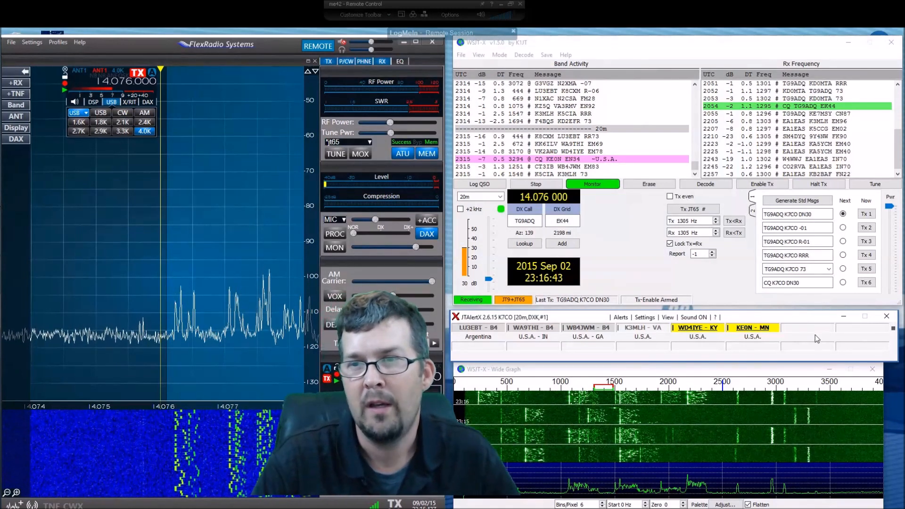
mouse_move(765, 330)
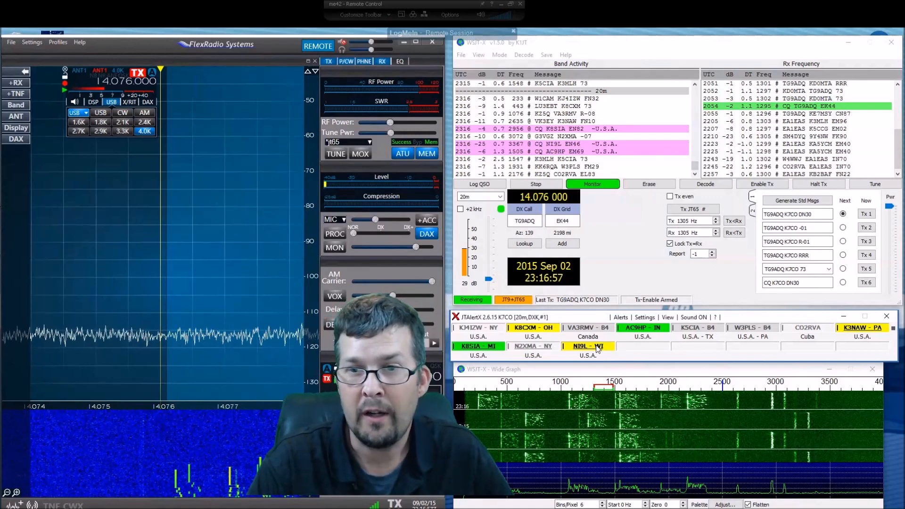
mouse_move(598, 348)
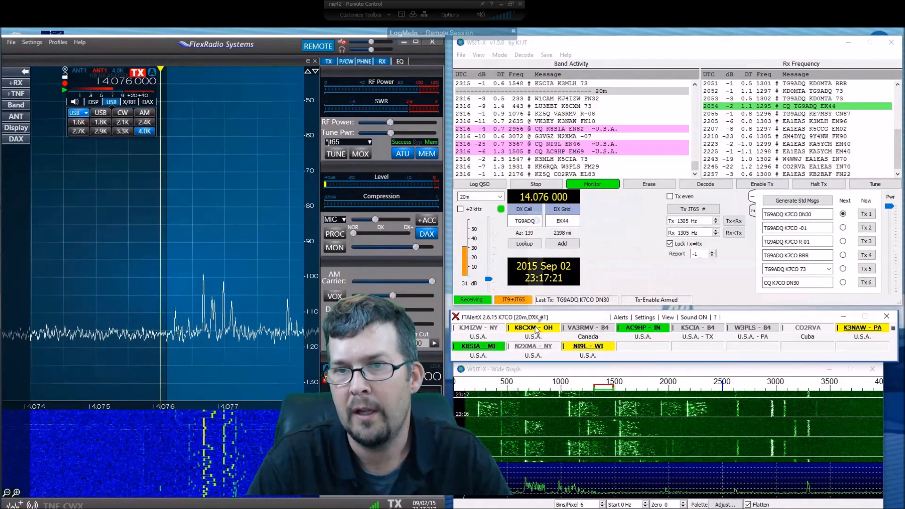
mouse_move(533, 330)
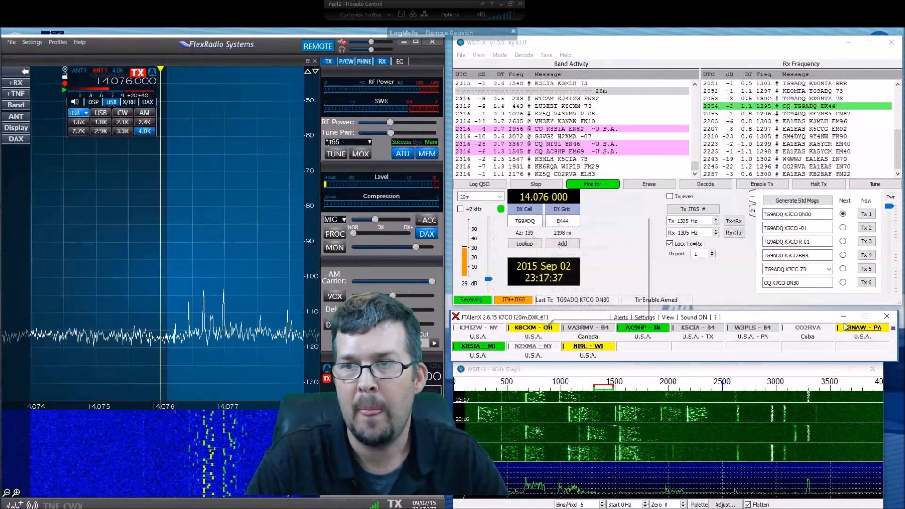
mouse_move(865, 331)
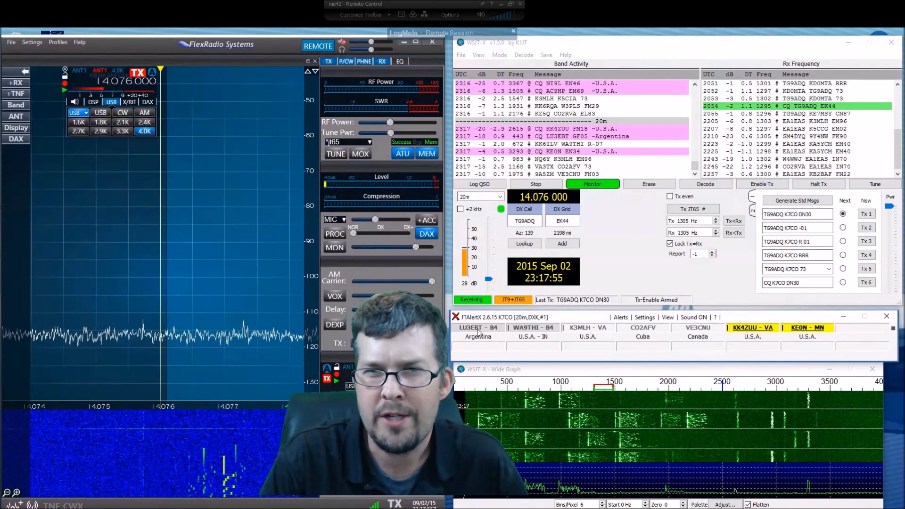
mouse_move(480, 332)
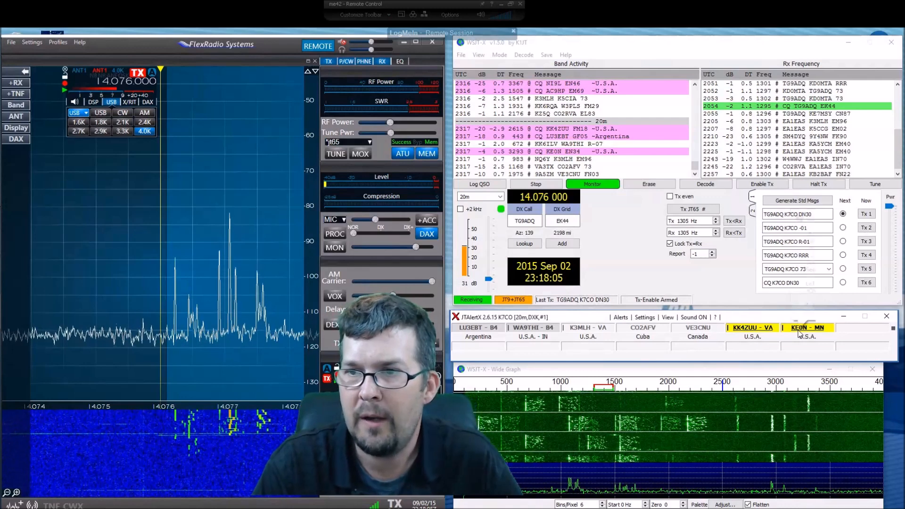
mouse_move(801, 333)
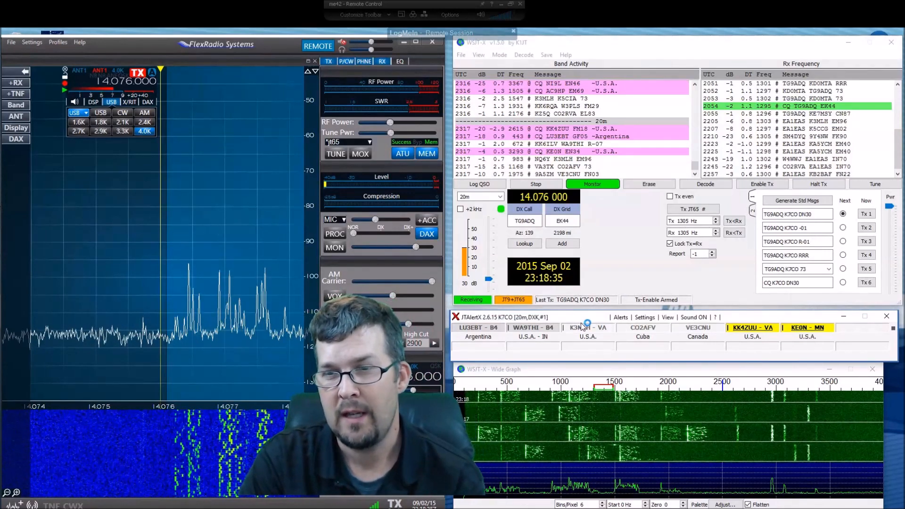
Review the available JTAlertX alert options, then open the Manage Settings window and bring it into view in the remote session
left_click(621, 317)
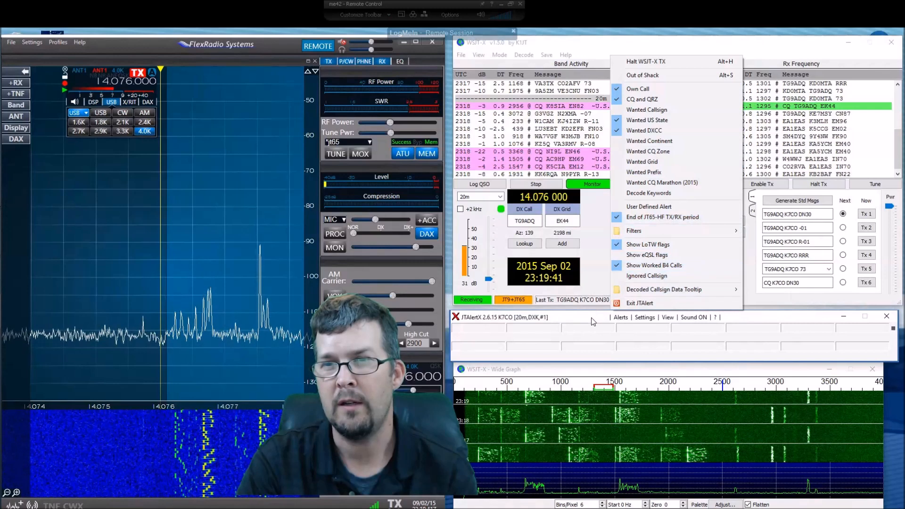
left_click(644, 319)
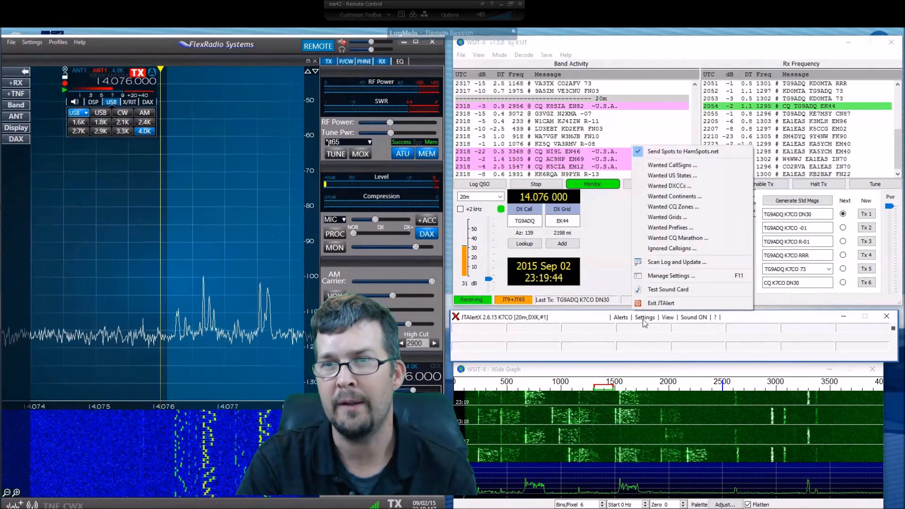
left_click(669, 278)
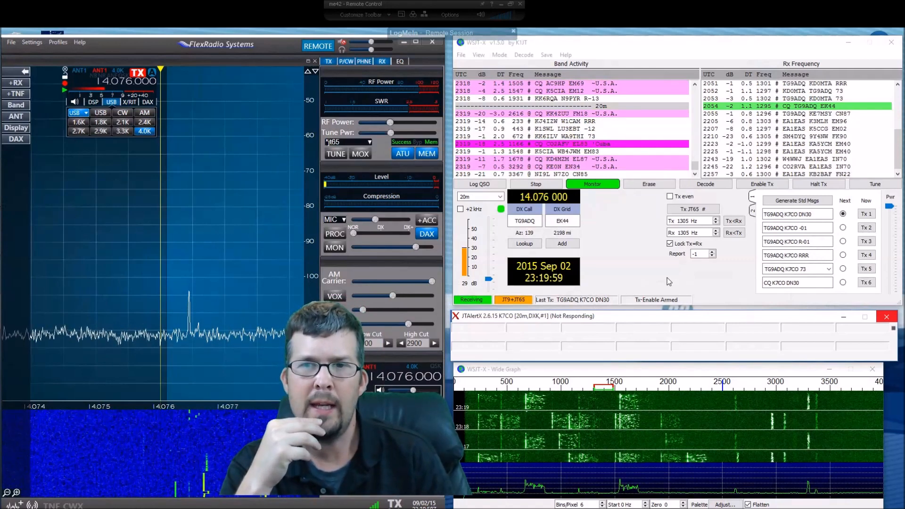
left_click(401, 14)
left_click(403, 18)
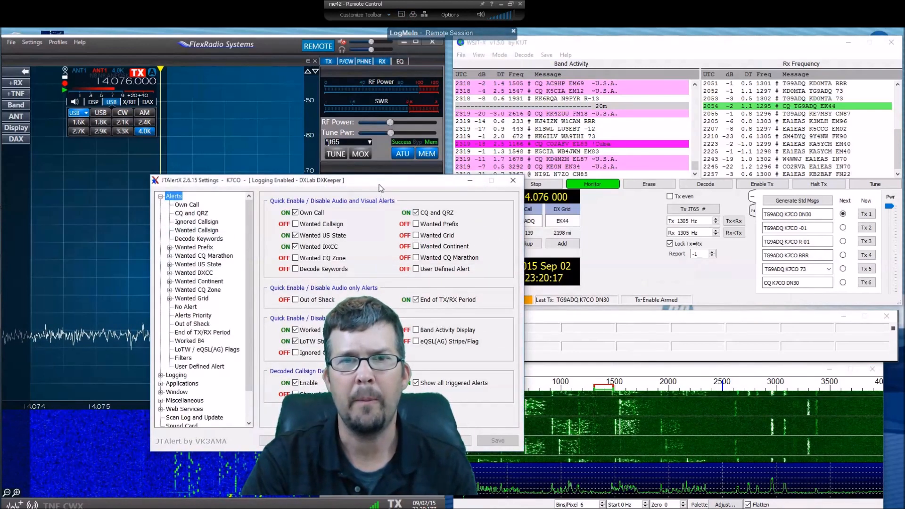
Review the Own Call alert settings and browse the available alert sound files without choosing one
left_click(187, 205)
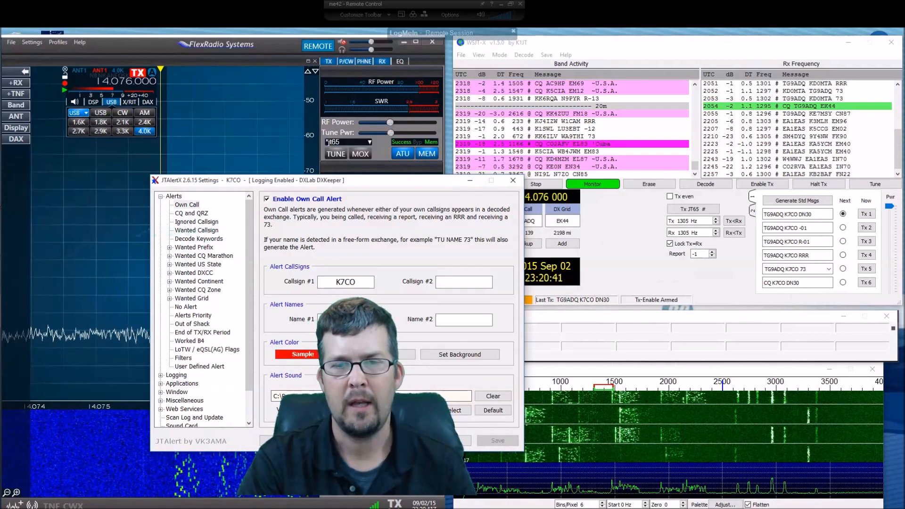
left_click(456, 411)
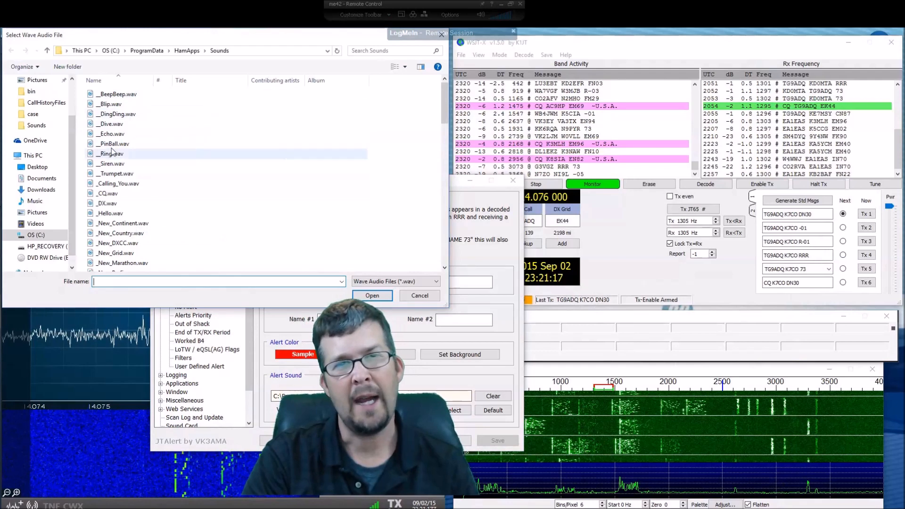
left_click(422, 296)
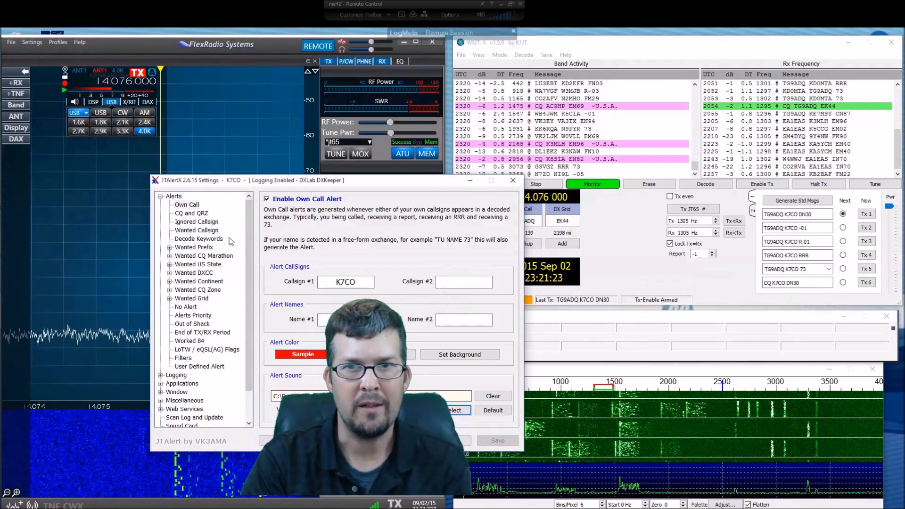
Review the alert pages for CQ and QRZ, Ignored Callsign, Wanted Callsign, Decode Keywords, Wanted Prefix and Wanted CQ Marathon
left_click(194, 214)
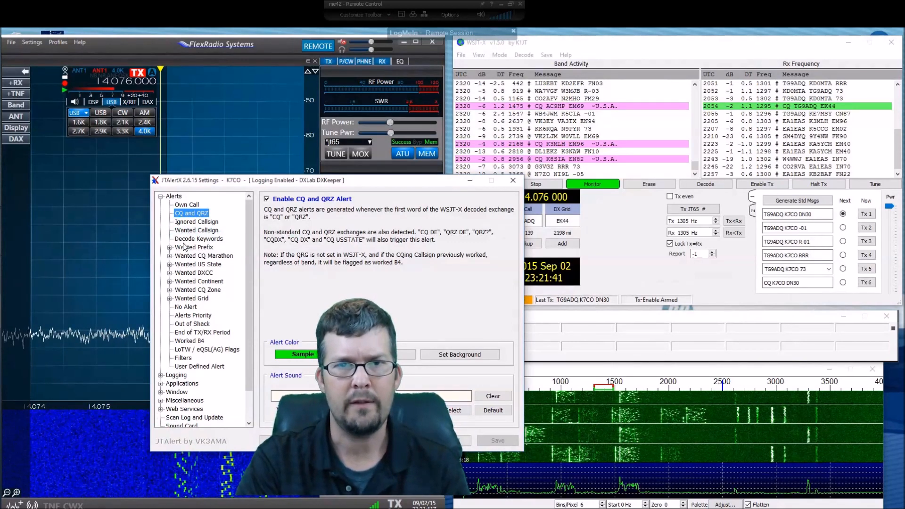
left_click(196, 222)
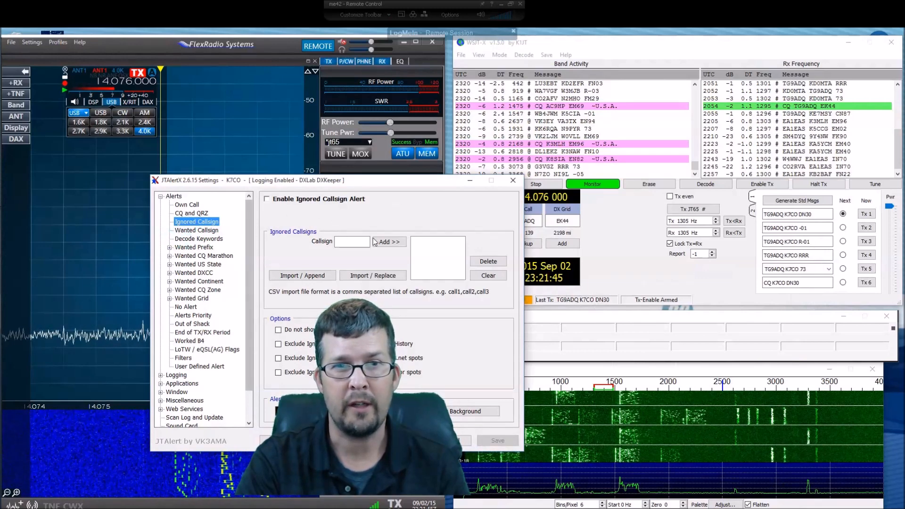
left_click(203, 232)
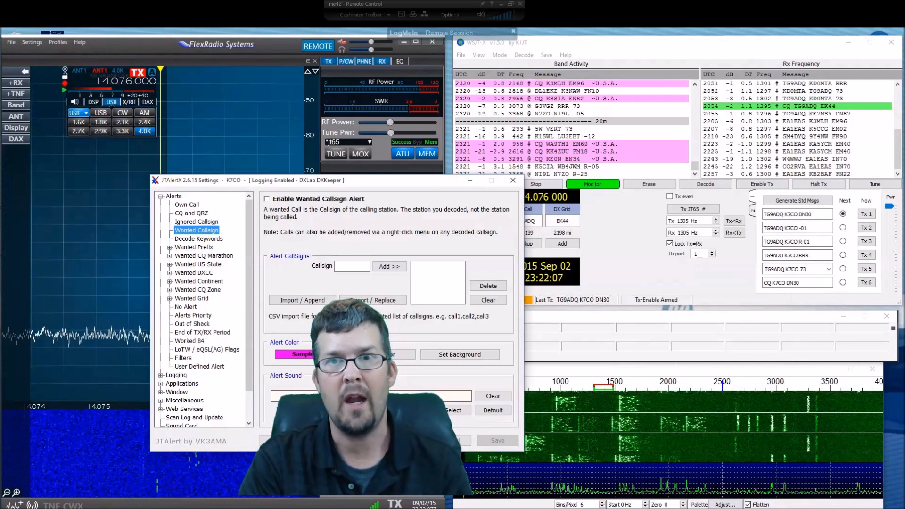
left_click(219, 240)
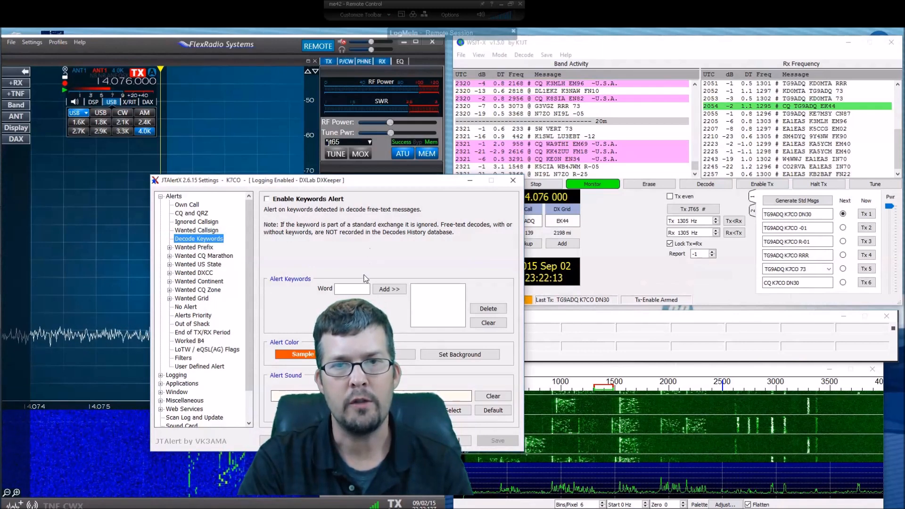
left_click(199, 248)
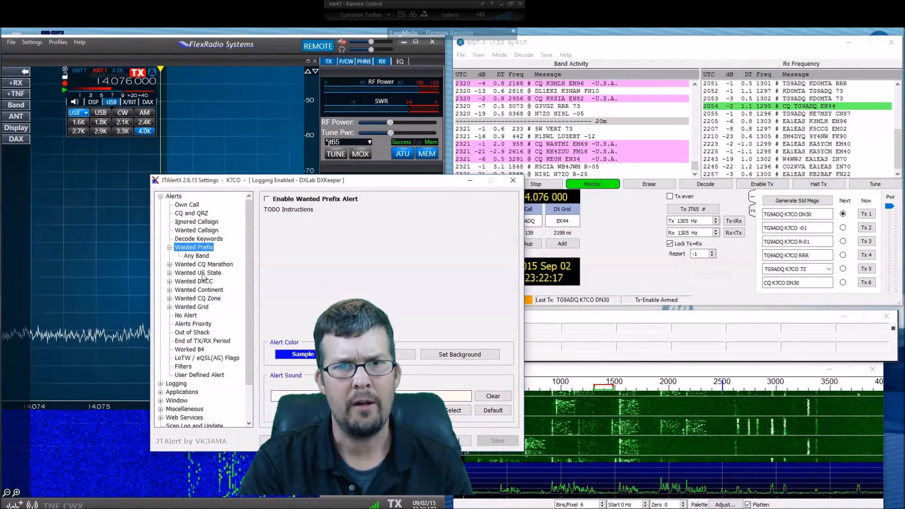
left_click(203, 274)
left_click(203, 264)
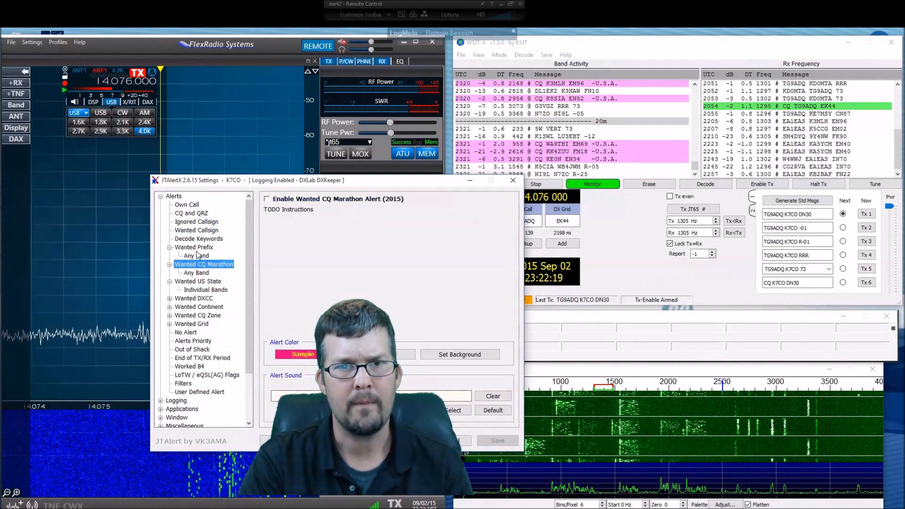
Review the Wanted US State alert and its individual-band state list for 20M, switching the list's mode to JT9
left_click(204, 283)
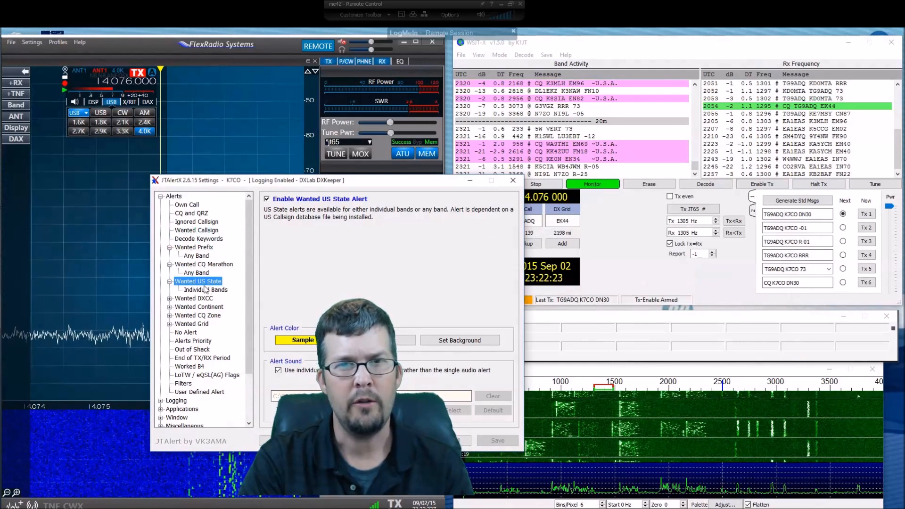
left_click(210, 291)
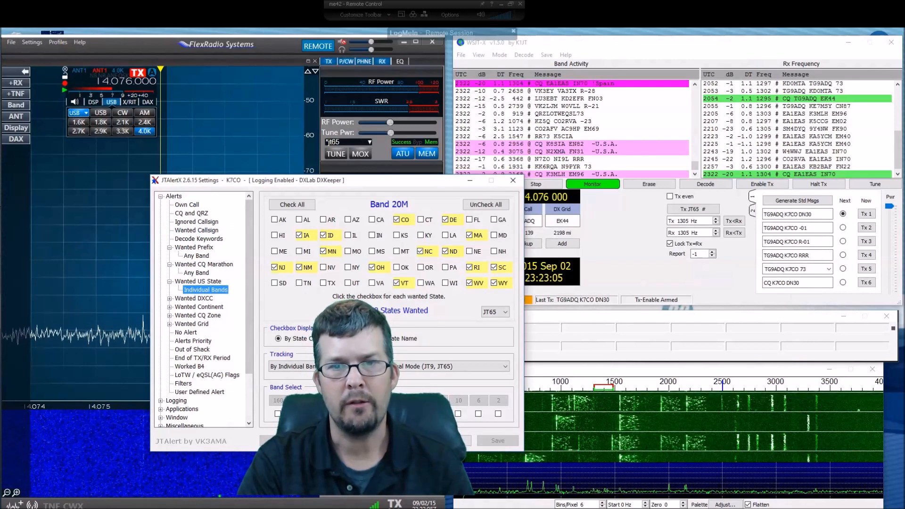
left_click(496, 312)
left_click(496, 312)
left_click(492, 325)
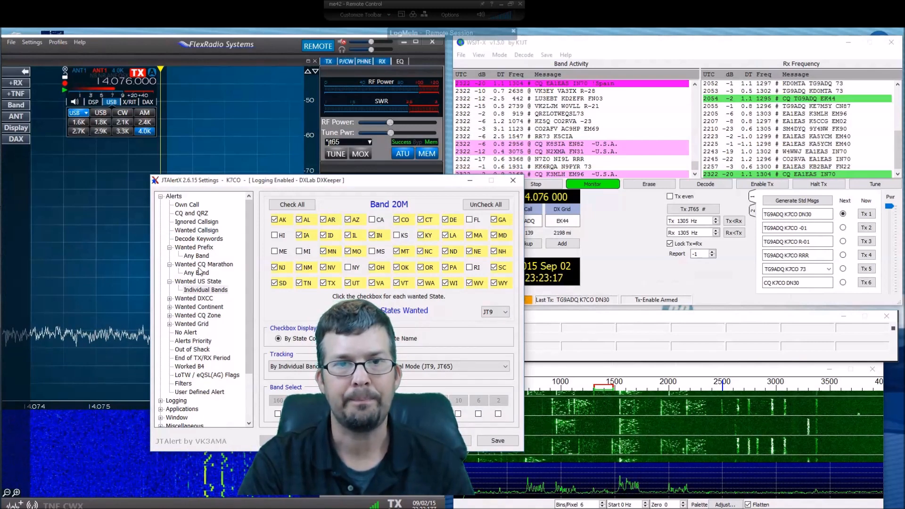
Review the Wanted DXCC individual-band entity list and the Wanted Continent alert page, and expand the Wanted CQ Zone category
double_click(193, 299)
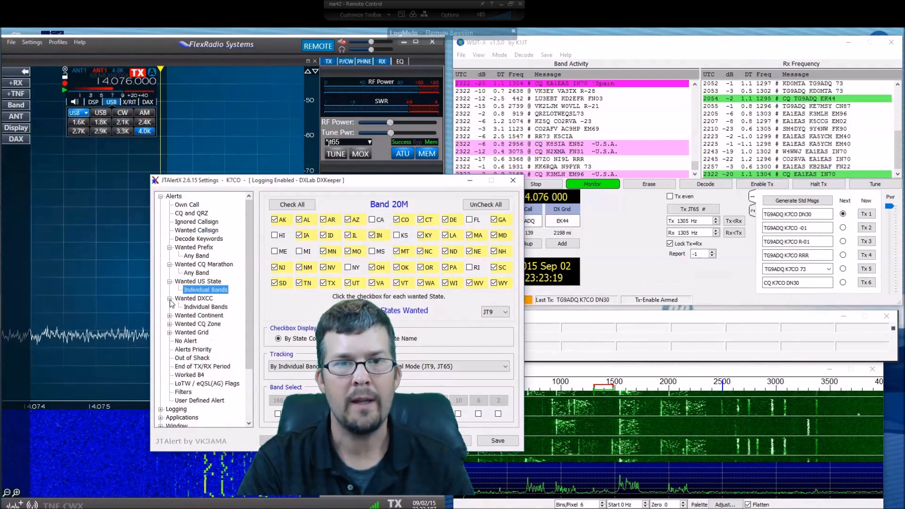
left_click(204, 307)
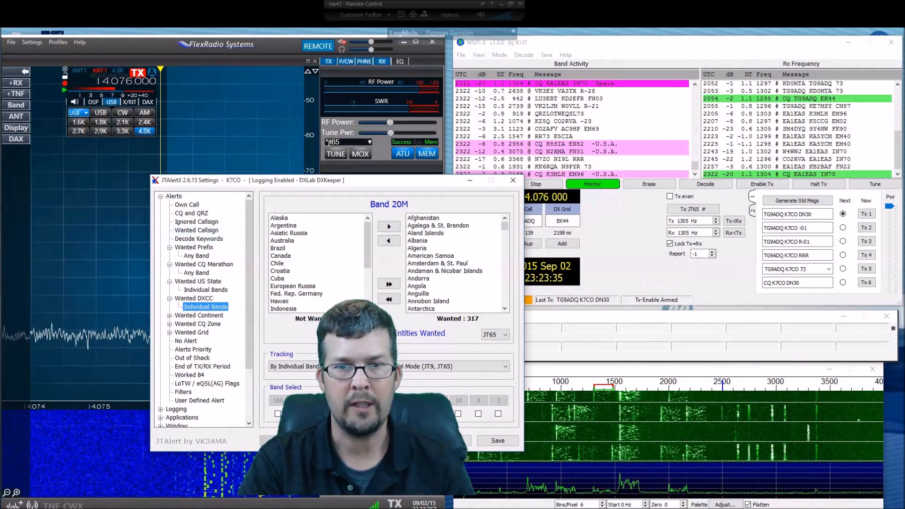
left_click(184, 318)
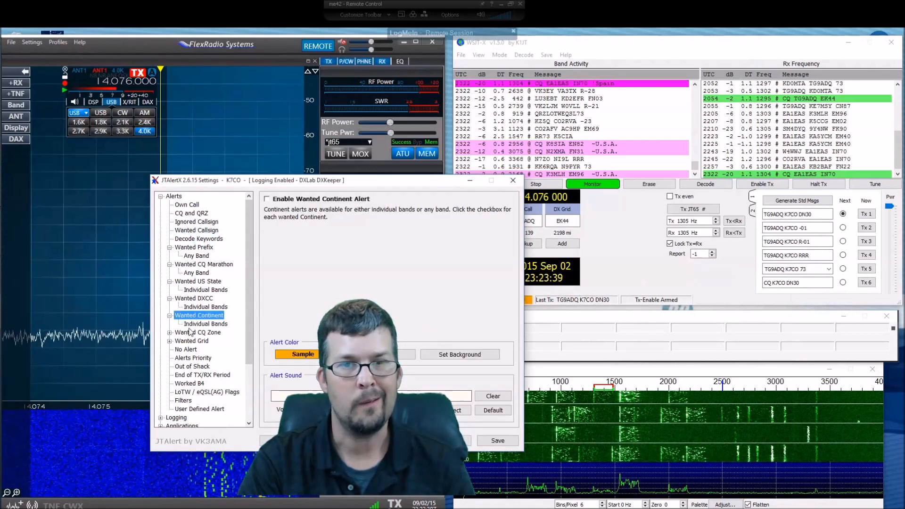
left_click(170, 333)
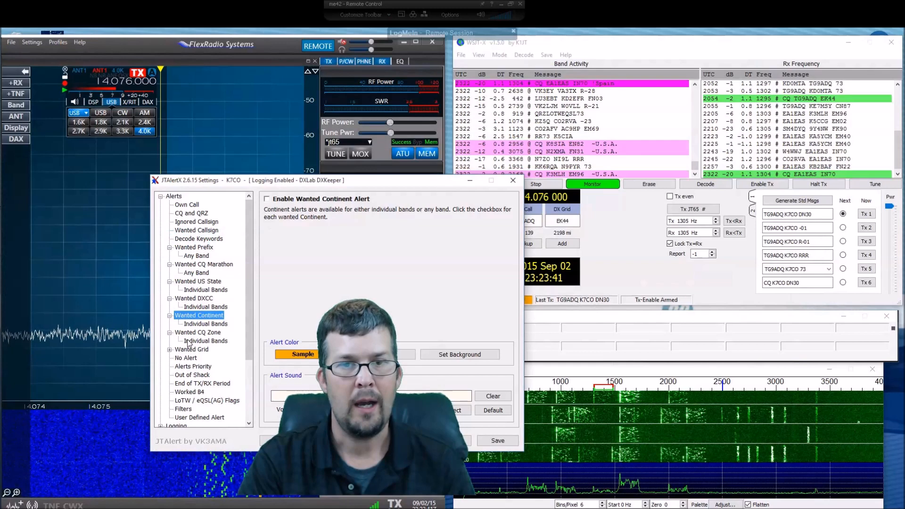
Collapse the expanded alert categories from Wanted CQ Zone up to Wanted Prefix, and review the Wanted Grid alert page
left_click(170, 333)
left_click(169, 316)
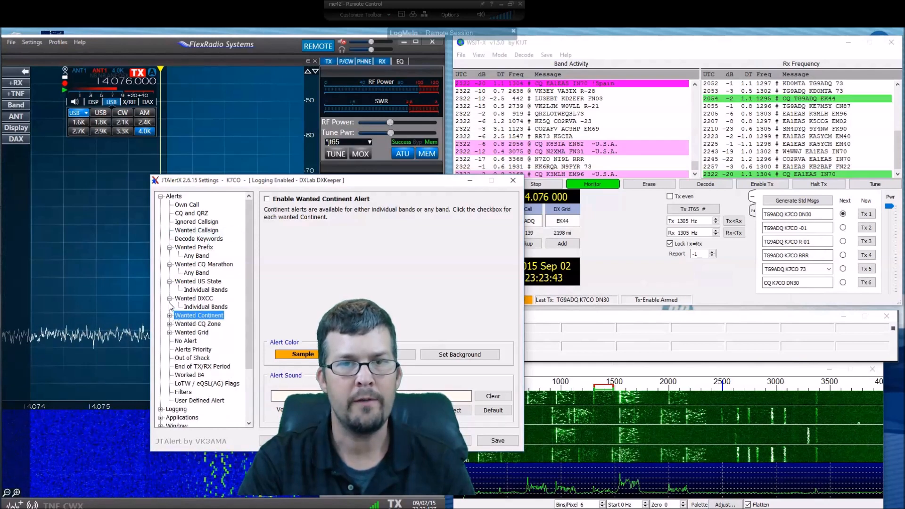
left_click(169, 298)
left_click(169, 281)
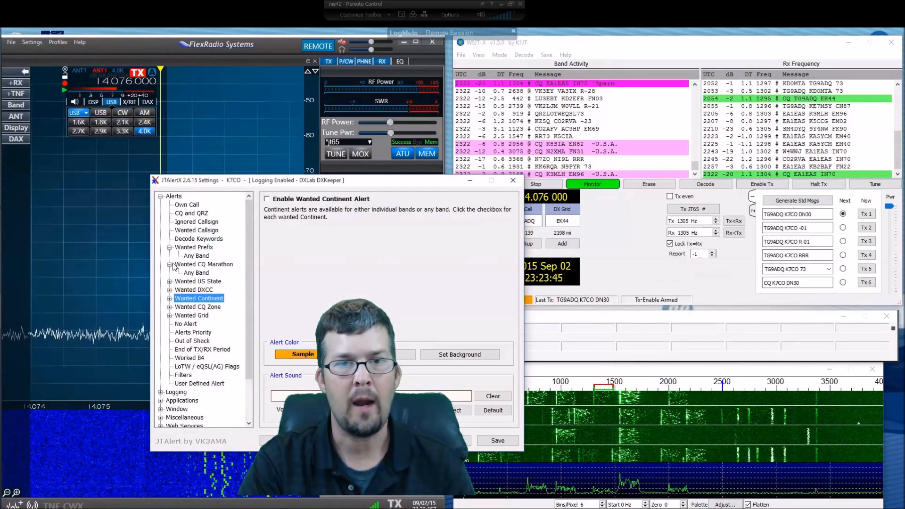
left_click(169, 264)
left_click(170, 248)
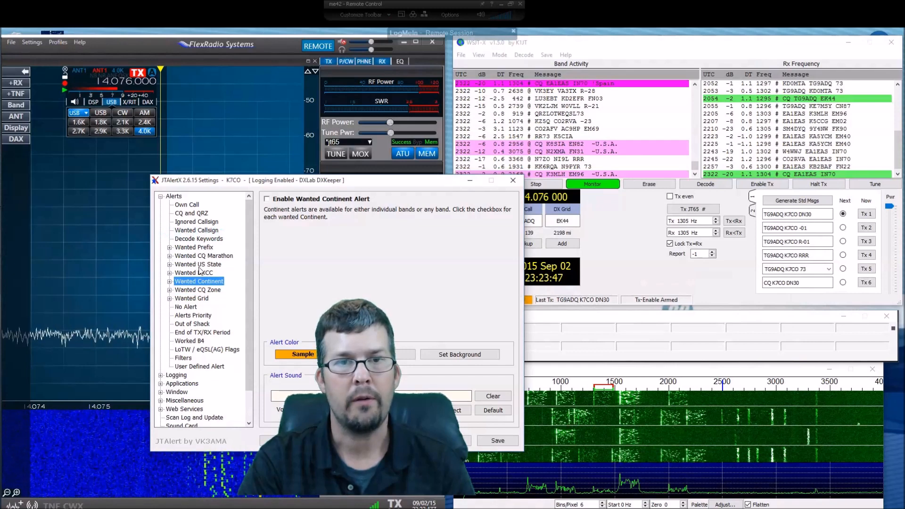
left_click(170, 298)
left_click(203, 299)
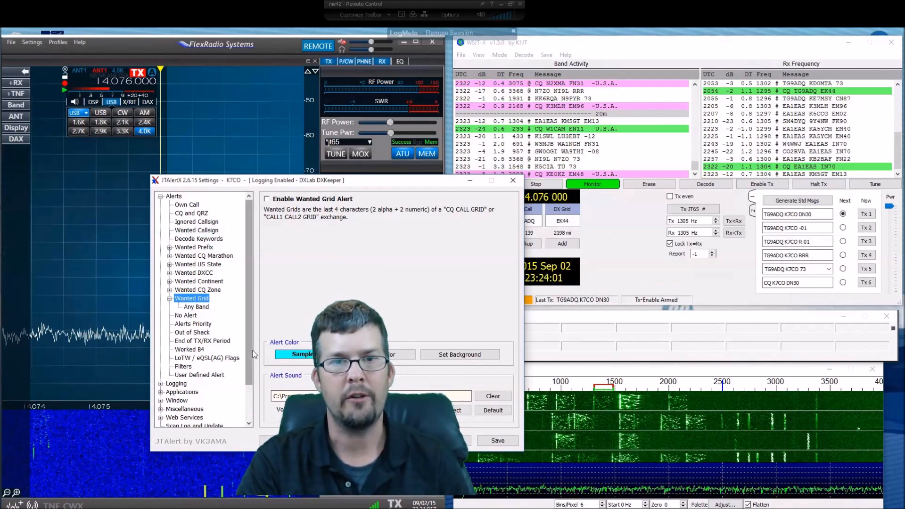
left_click(169, 299)
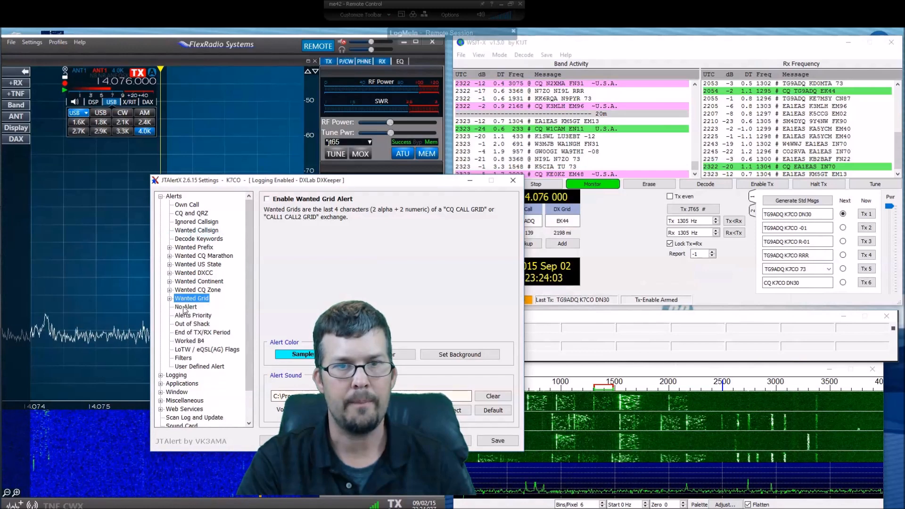
Review the No Alert page and the display and audio order on the Alerts Priority page
left_click(191, 307)
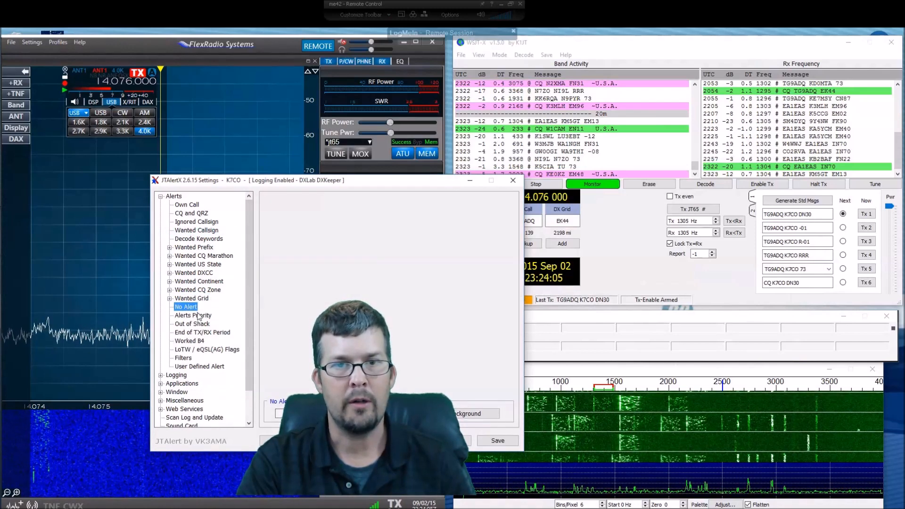
left_click(203, 316)
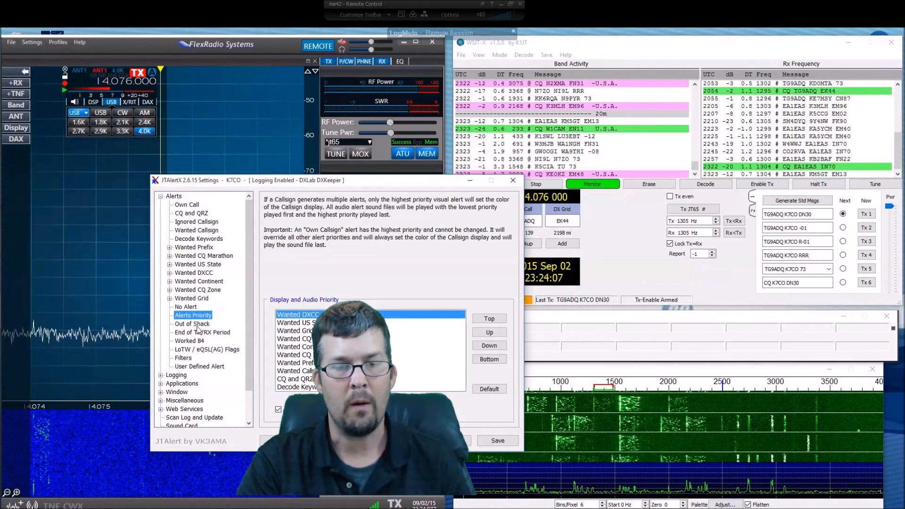
scroll(219, 359, "down", 2)
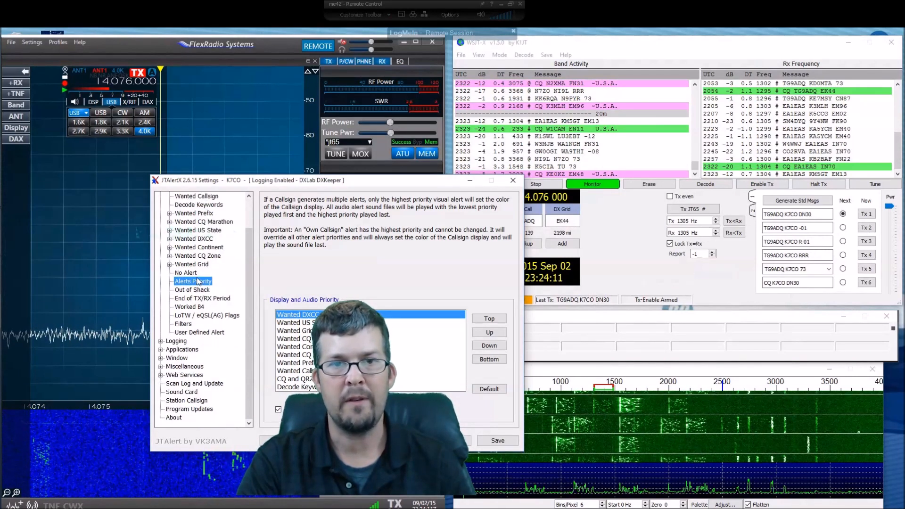
Review the LoTW / eQSL(AG) Flags, Filters and User Defined Alert pages
left_click(210, 316)
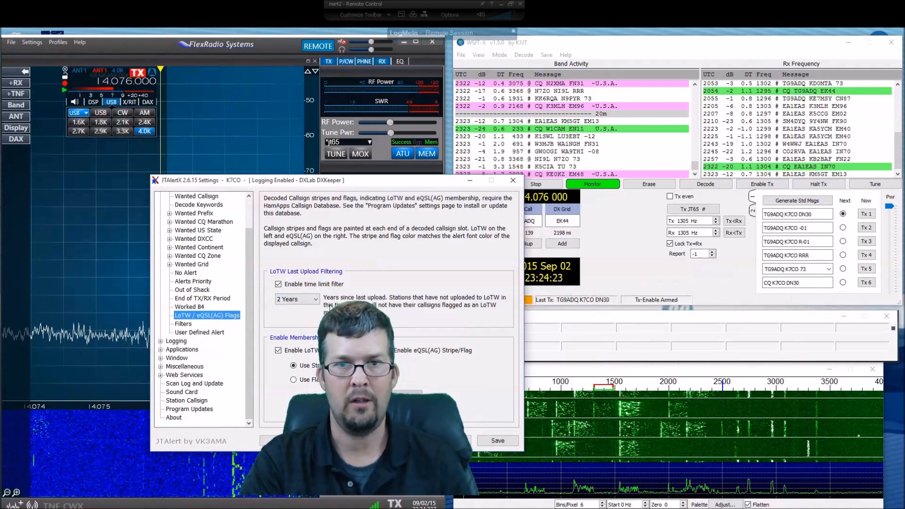
left_click(185, 325)
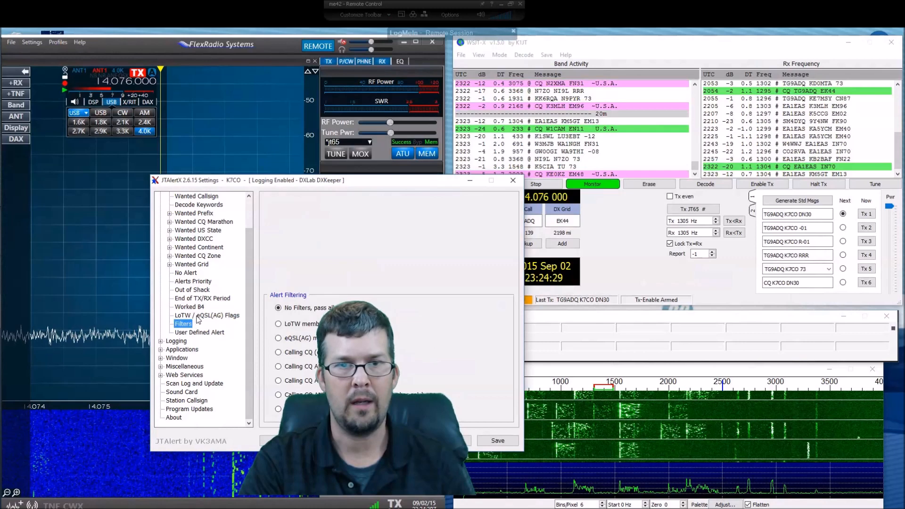
left_click(199, 316)
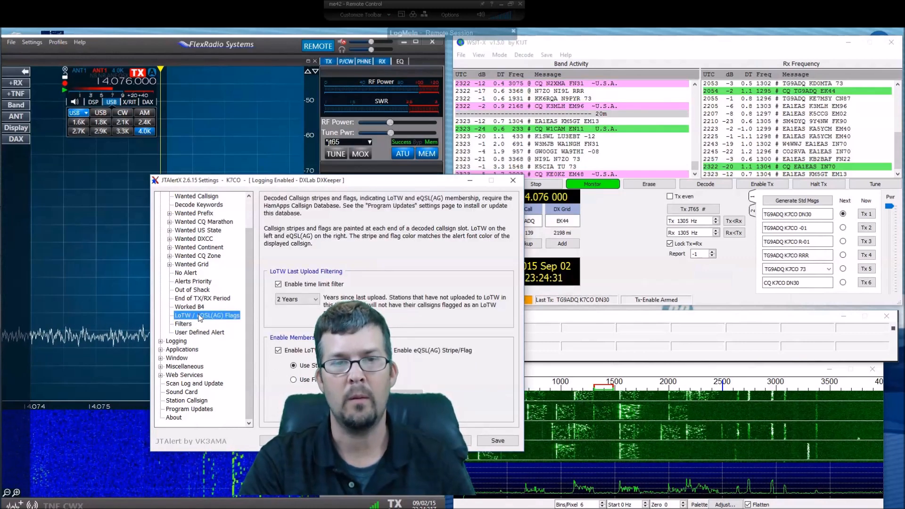
left_click(200, 333)
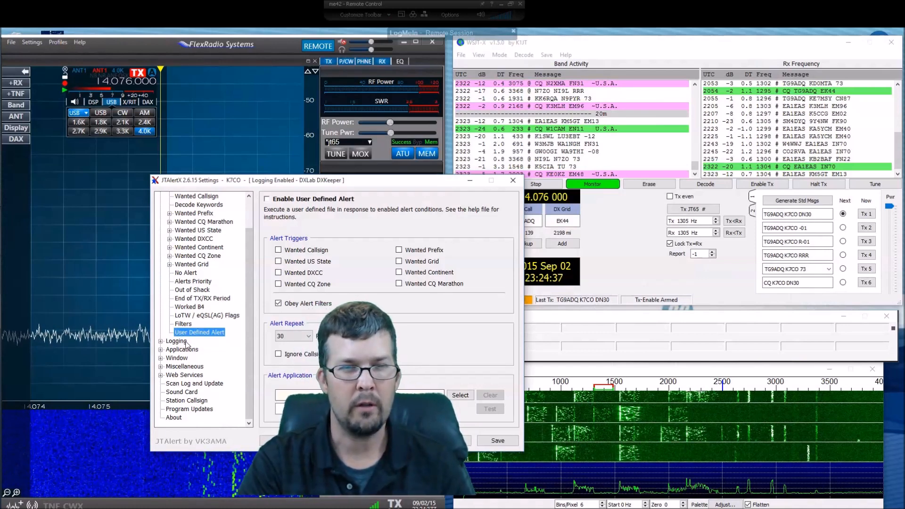
Review the general Logging options and the DXLab DXKeeper logging page
left_click(161, 341)
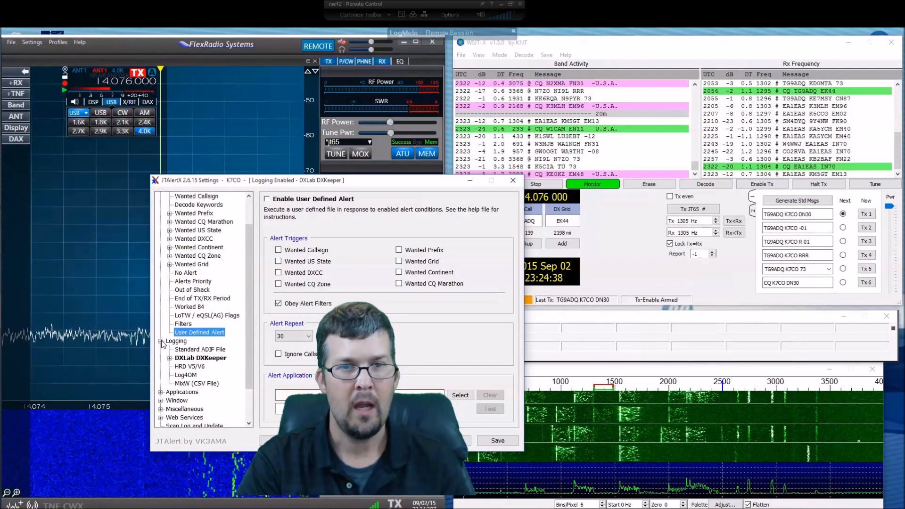
left_click(187, 341)
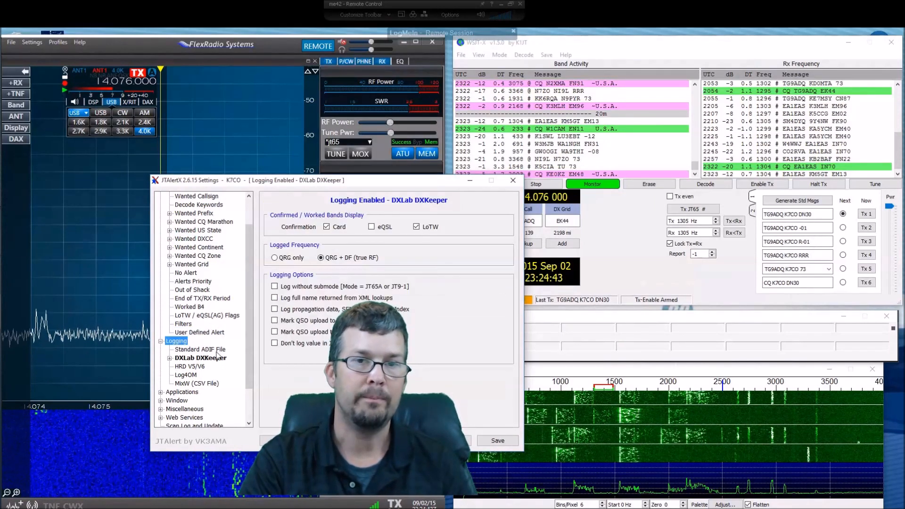
left_click(193, 359)
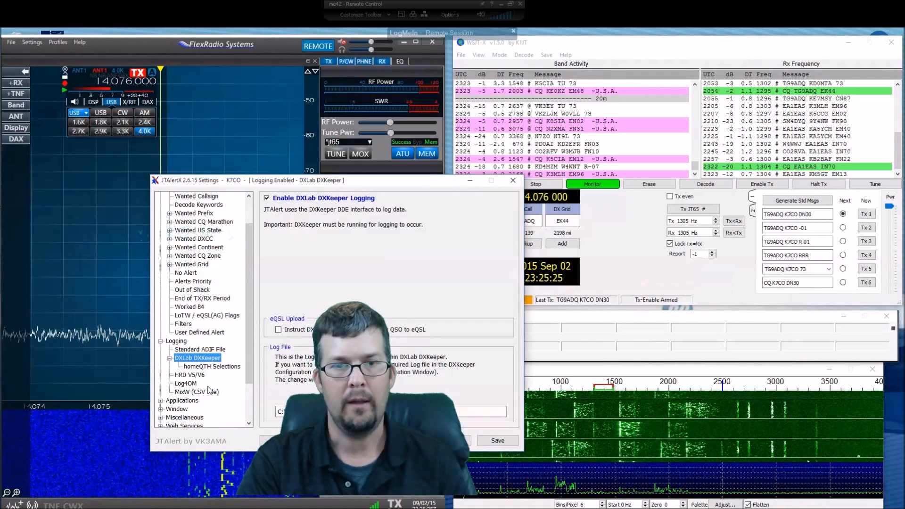
Look through the entries under the Applications category, including DXLab Suite, and under Web Services
scroll(180, 401, "down", 2)
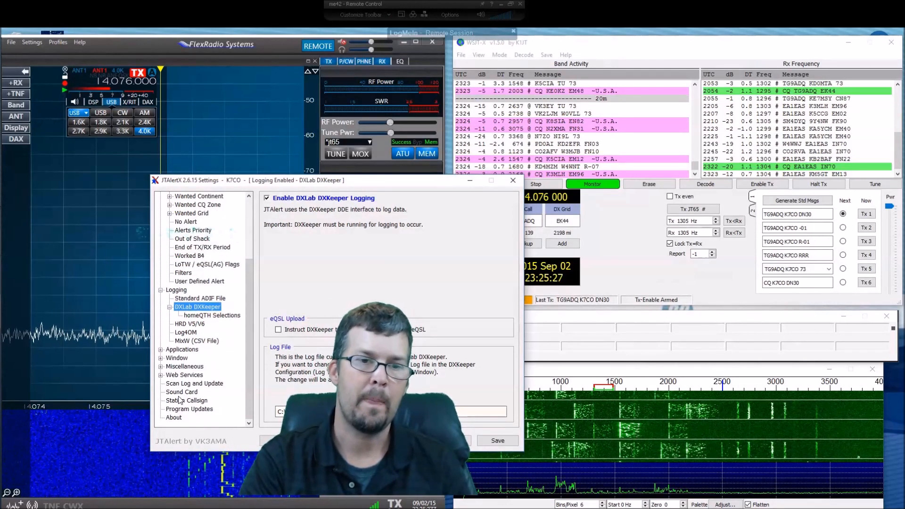
left_click(160, 351)
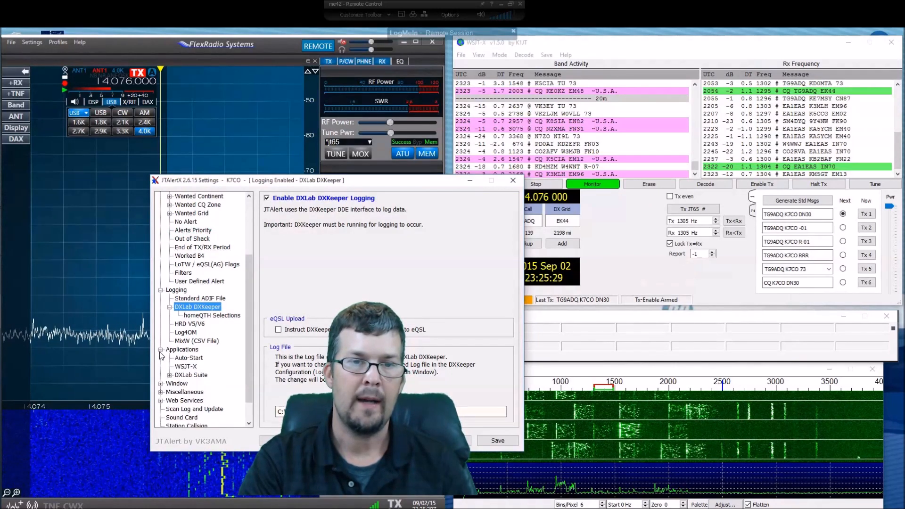
left_click(169, 375)
left_click(169, 376)
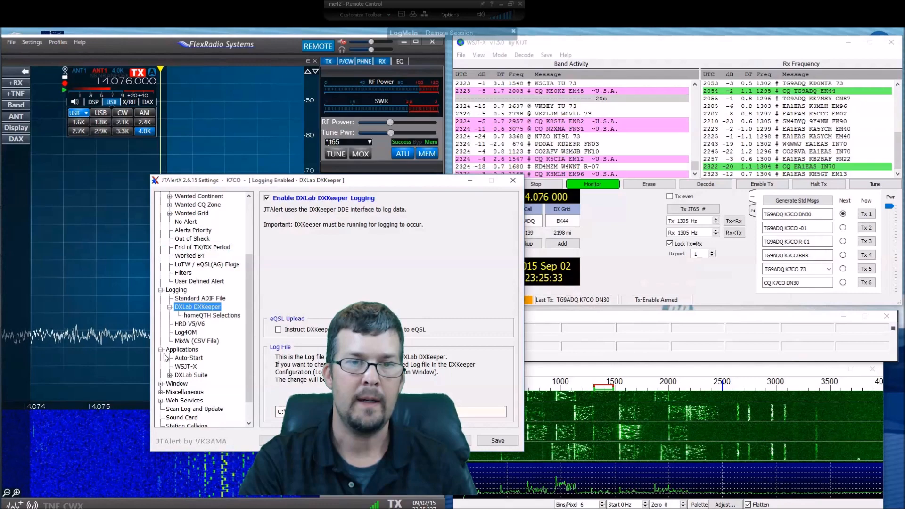
left_click(160, 350)
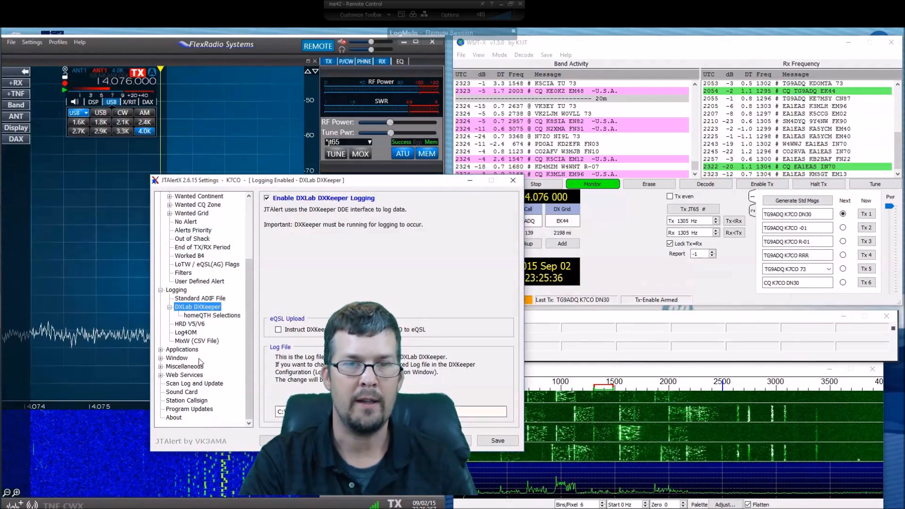
left_click(161, 376)
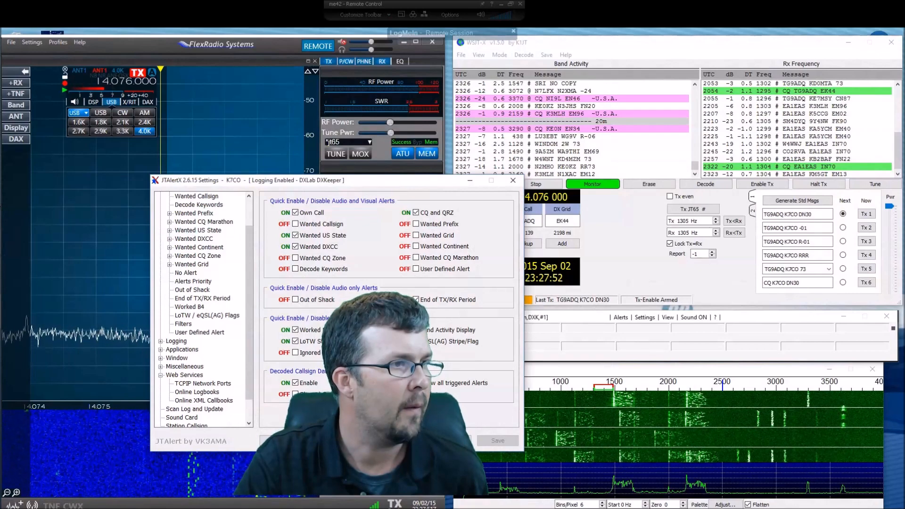
Review the Scan Log and Update page with the settings window moved clear of the webcam, and close the settings without saving
left_click_drag(324, 182, 591, 160)
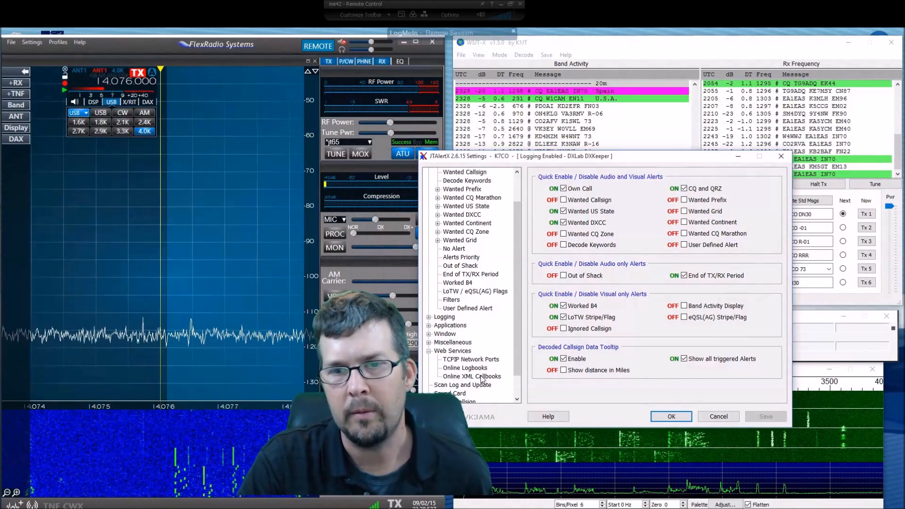
left_click(449, 385)
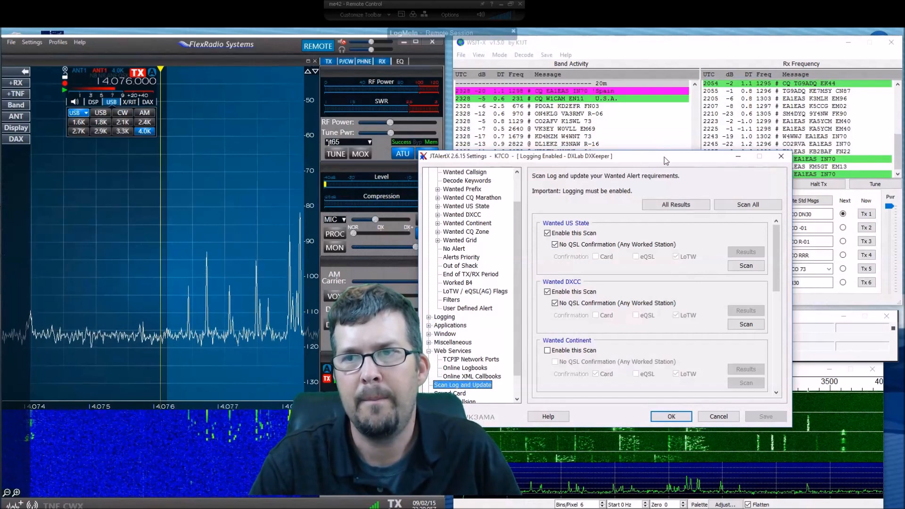
left_click_drag(664, 157, 677, 157)
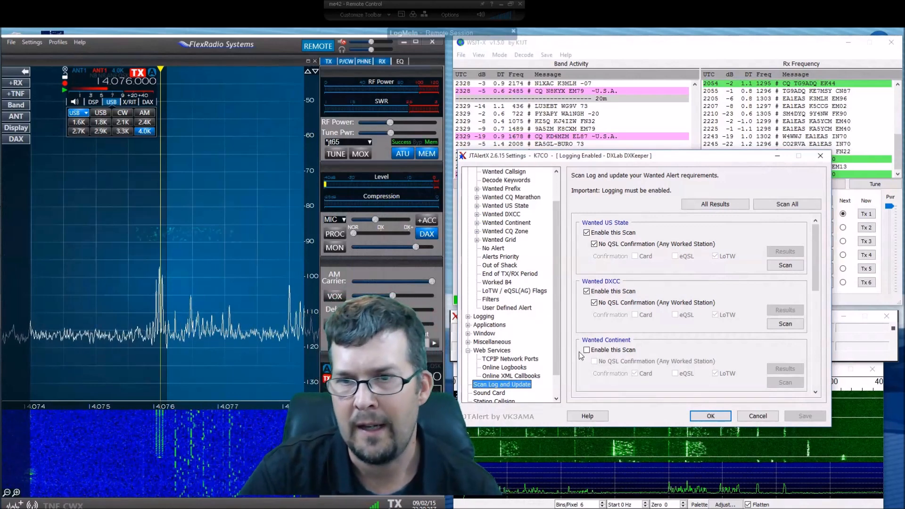
left_click_drag(559, 354, 558, 393)
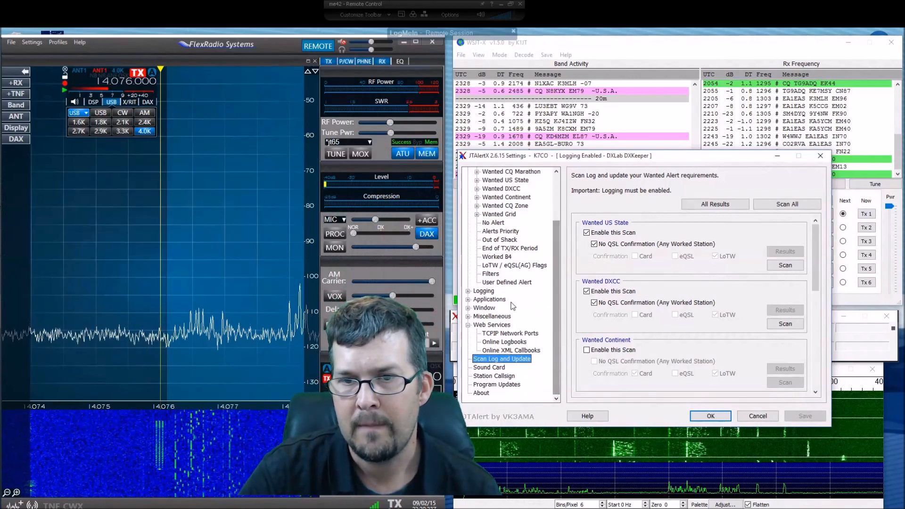
left_click(757, 417)
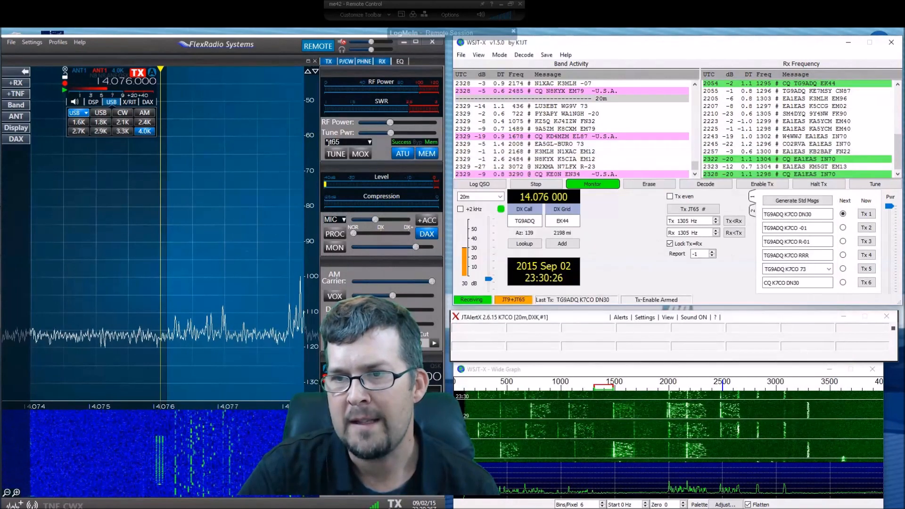
Examine the color-coded callsigns and their station details in JTAlertX alongside the WSJT-X Band Activity and Rx Frequency lists
left_click(579, 317)
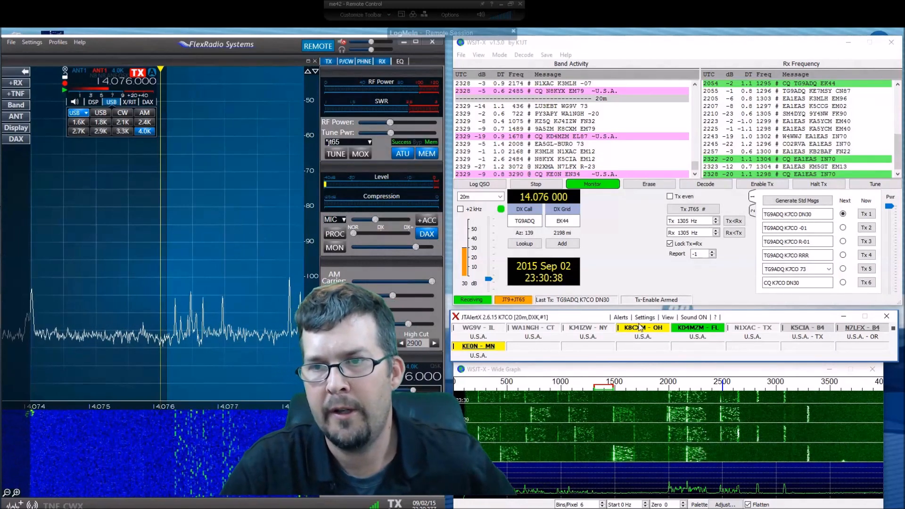
mouse_move(642, 330)
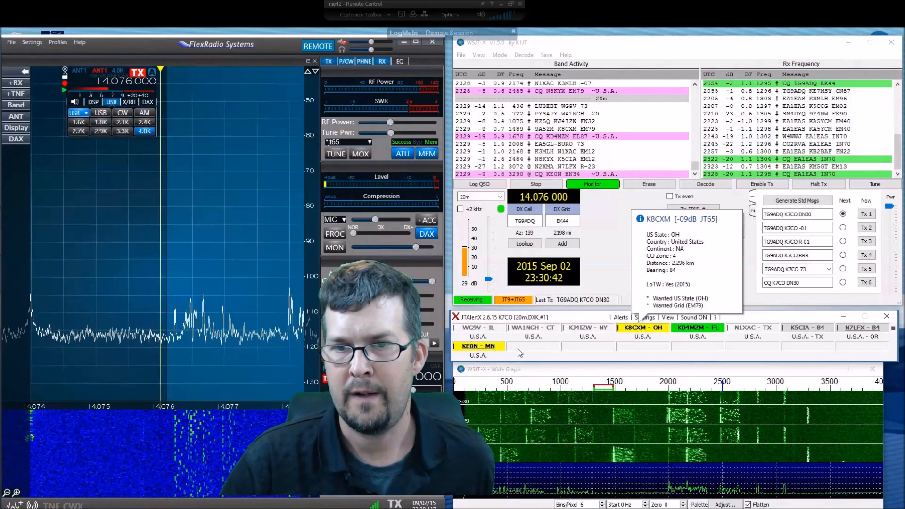
mouse_move(493, 350)
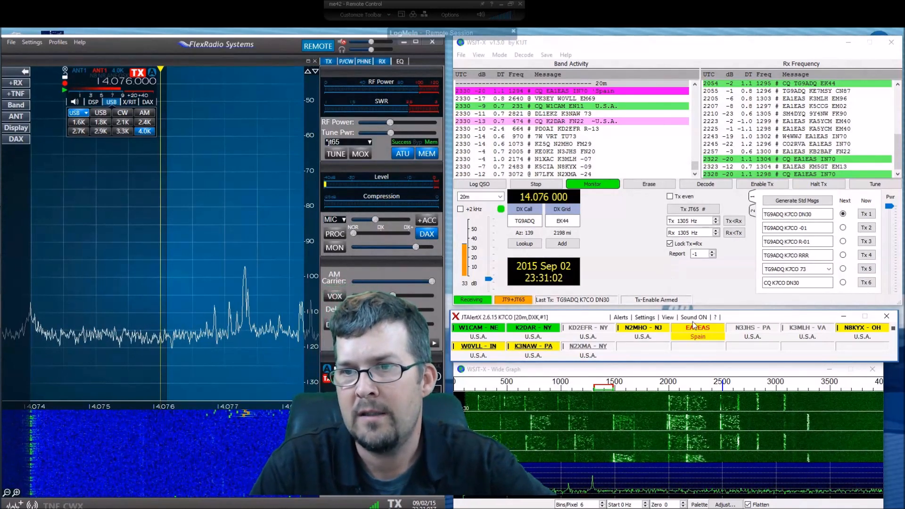
mouse_move(697, 329)
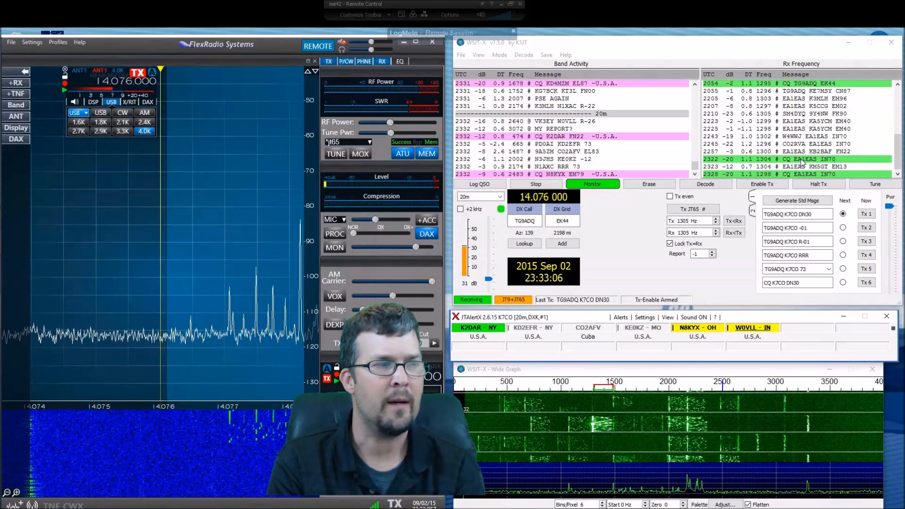
mouse_move(423, 38)
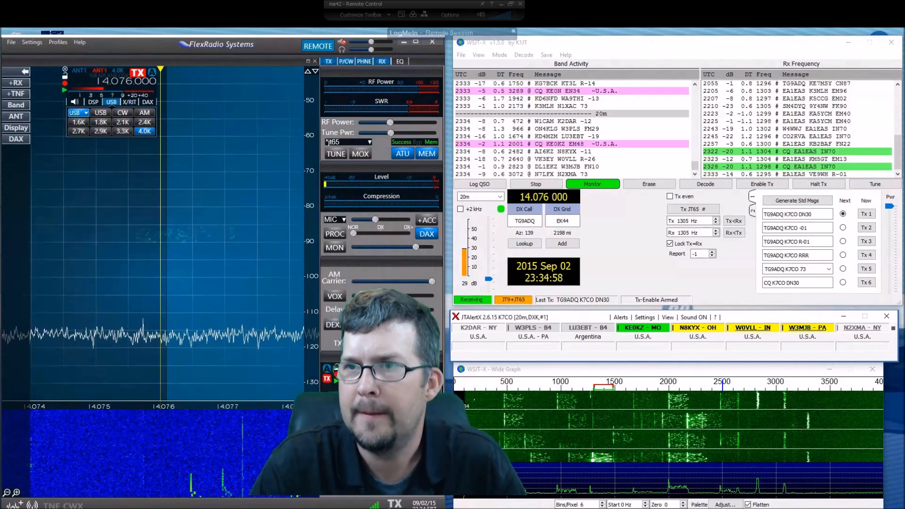
left_click(695, 175)
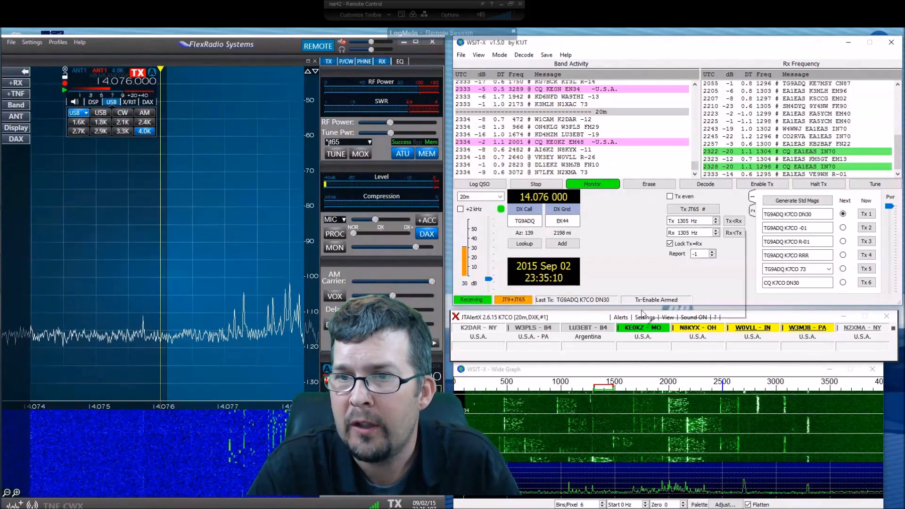
Answer the CQ from the EM48 station at 2001 Hz, respond to its report with R-03, and view its station details in JTAlertX
double_click(578, 142)
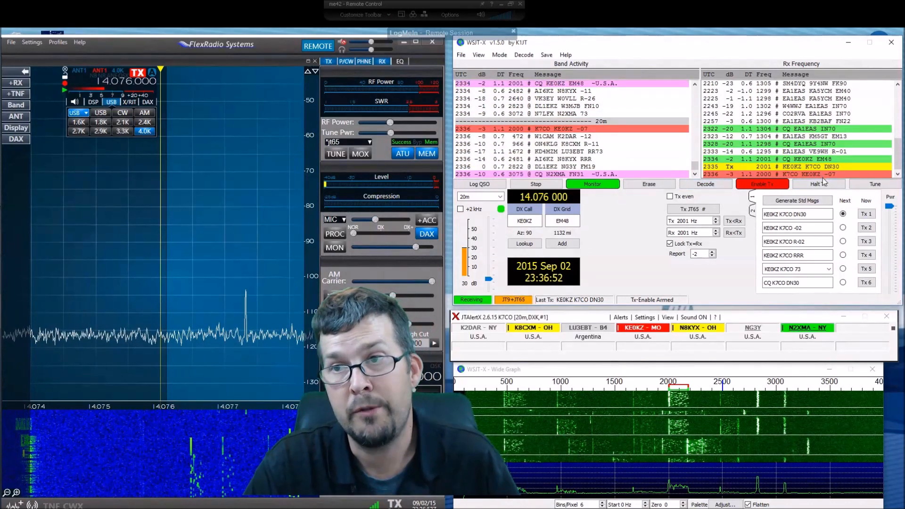
double_click(820, 175)
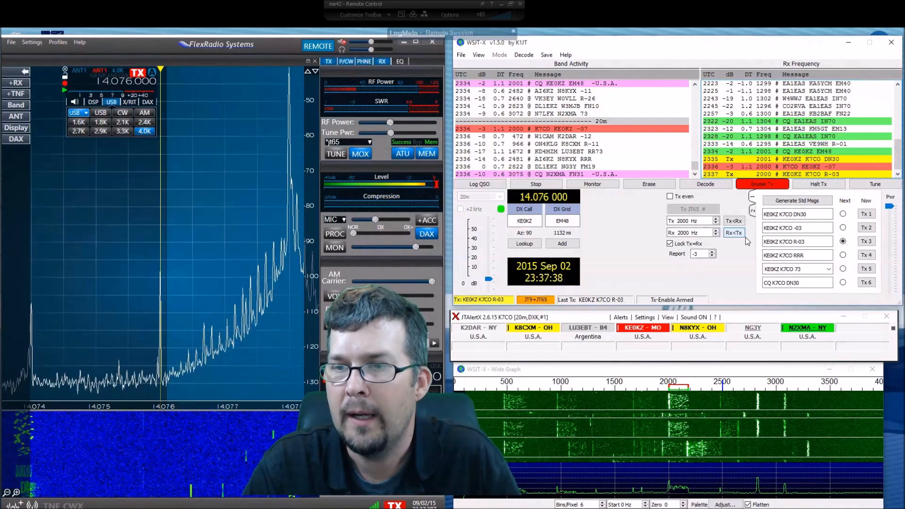
mouse_move(646, 332)
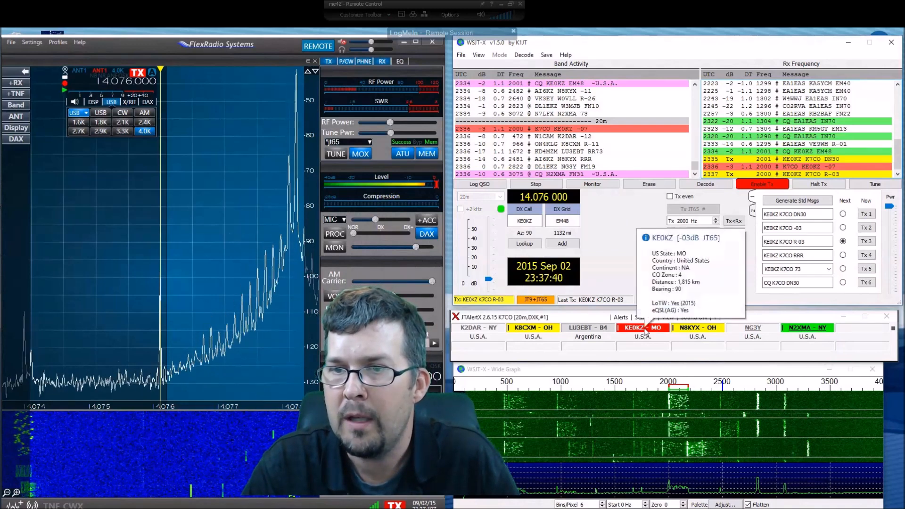
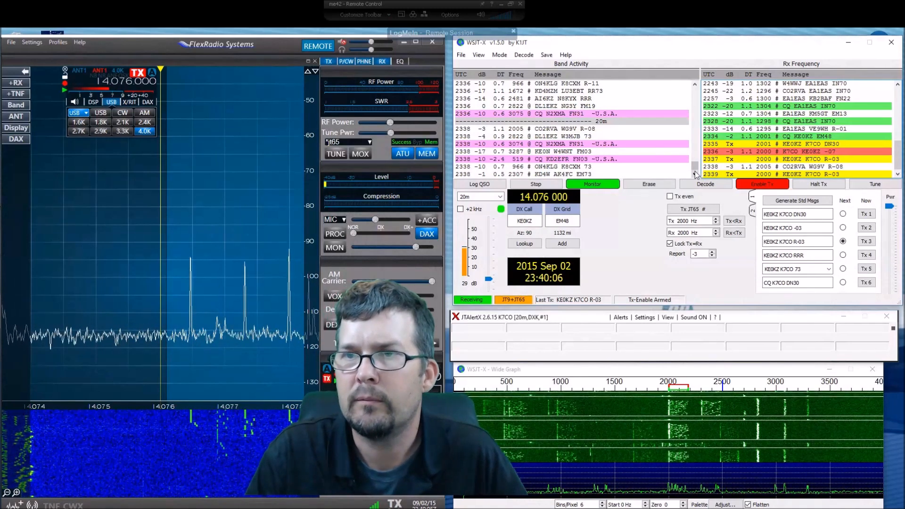
Look back through the earlier decoded messages in Band Activity and return to the most recent ones
scroll(695, 115, "up", 4)
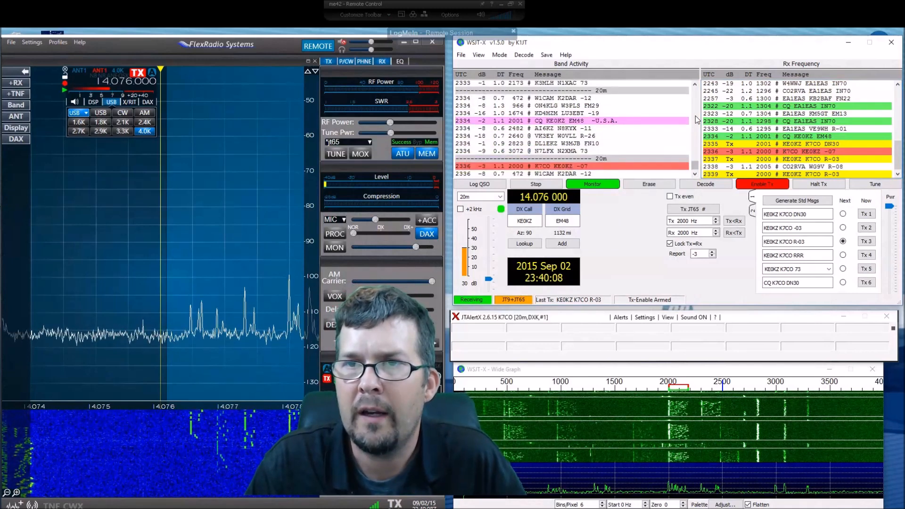
scroll(695, 115, "up", 5)
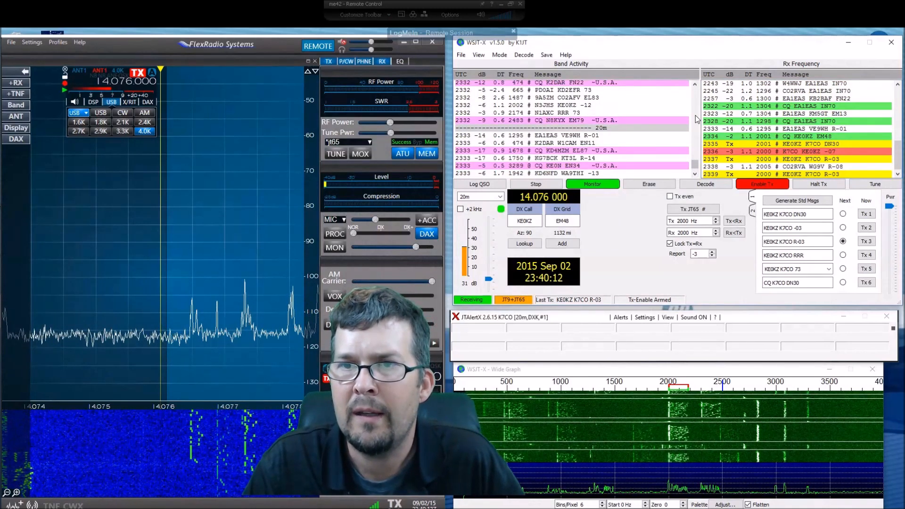
scroll(695, 115, "up", 4)
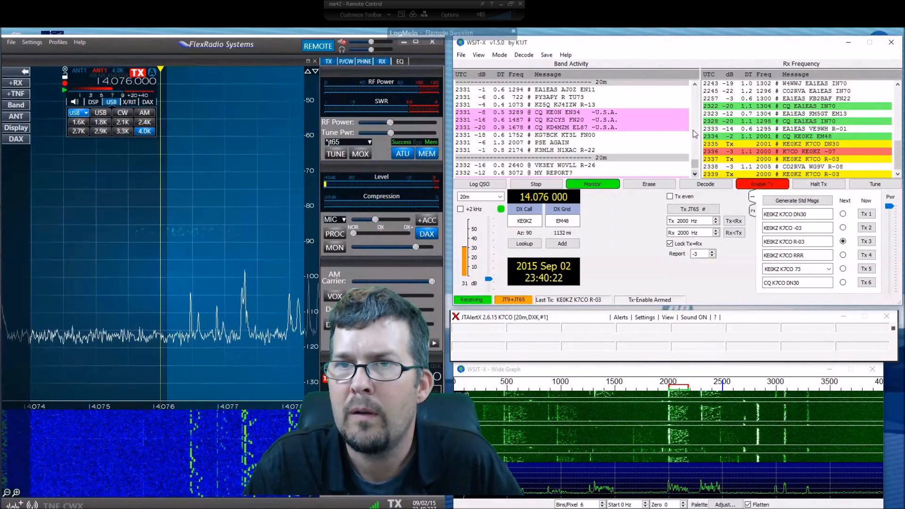
left_click(696, 110)
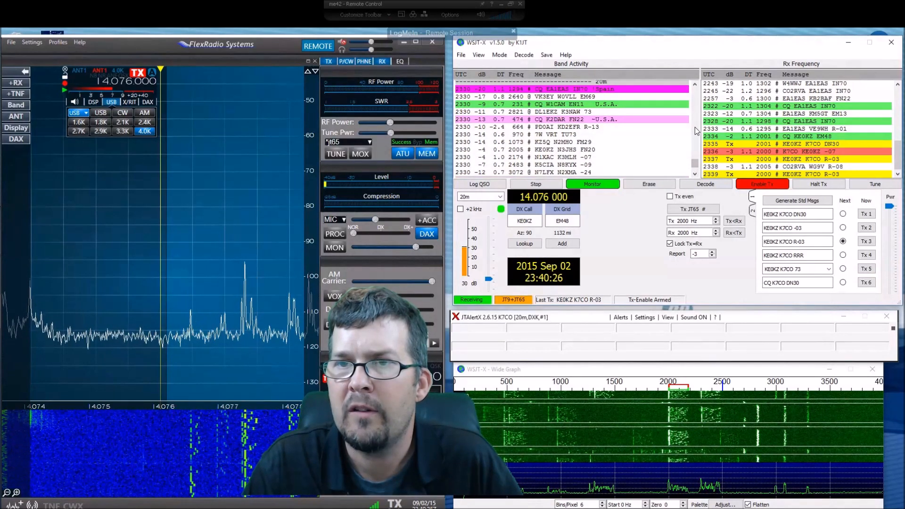
left_click(697, 172)
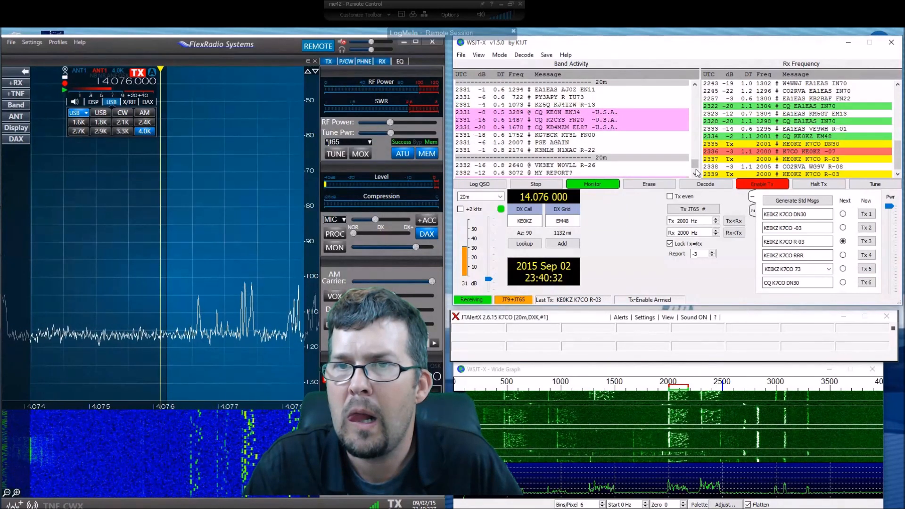
left_click(697, 172)
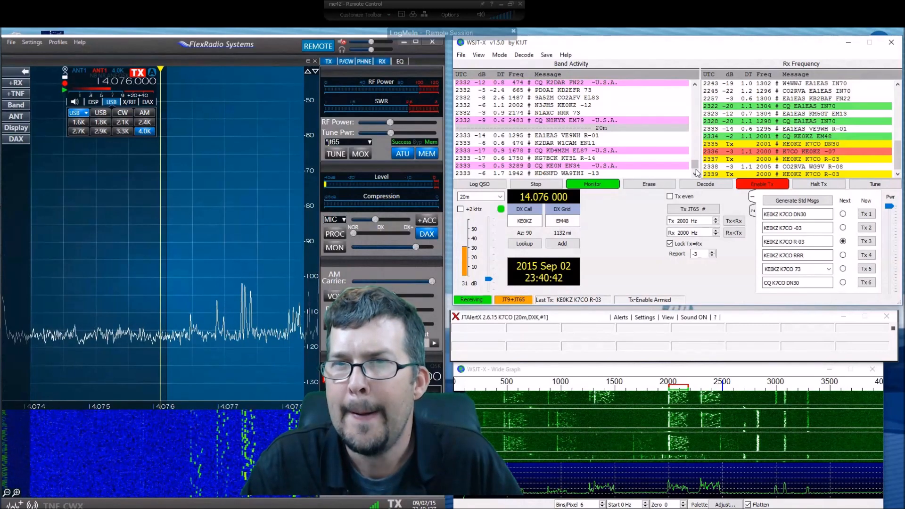
scroll(697, 172, "down", 5)
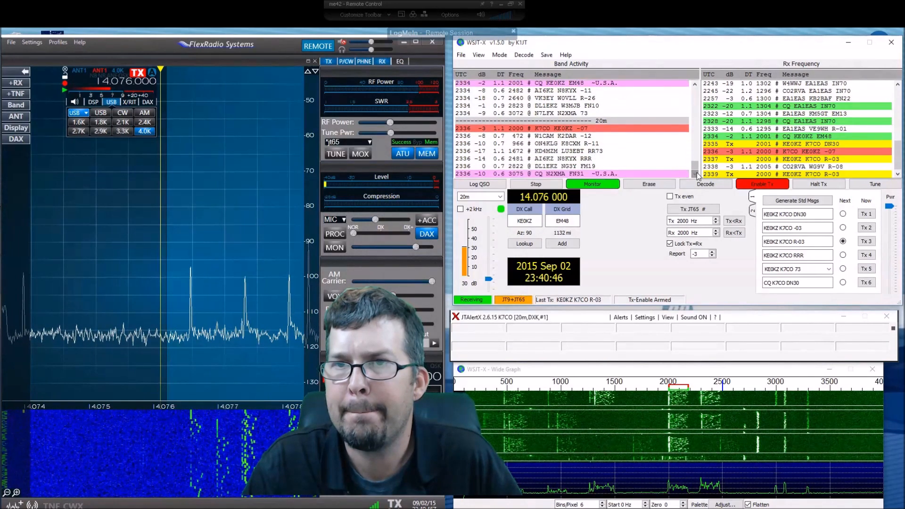
scroll(698, 176, "down", 3)
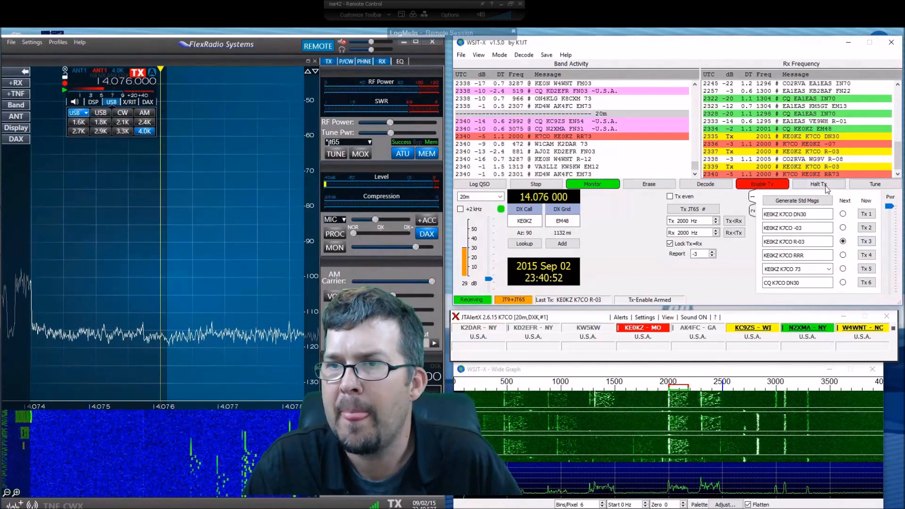
Set the 73 message as the next transmission to the EM48 station and log the QSO with the comments left empty
left_click(843, 268)
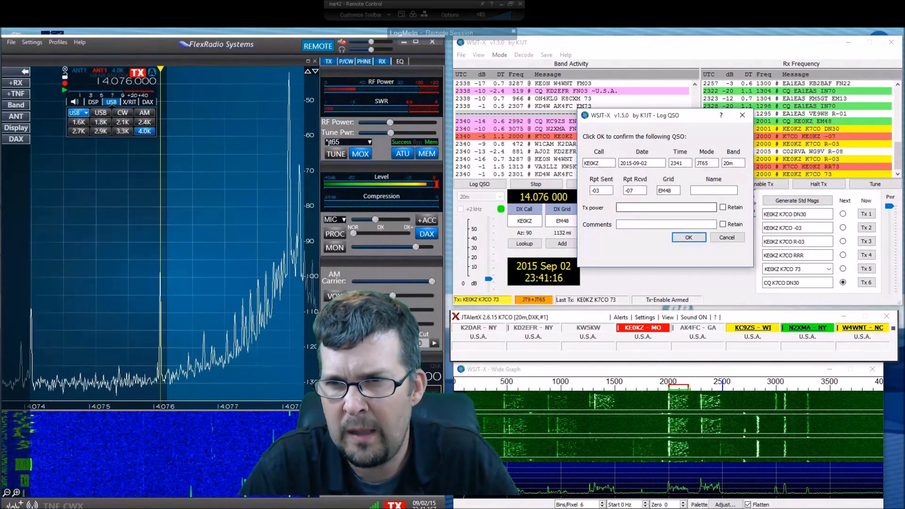
left_click(626, 225)
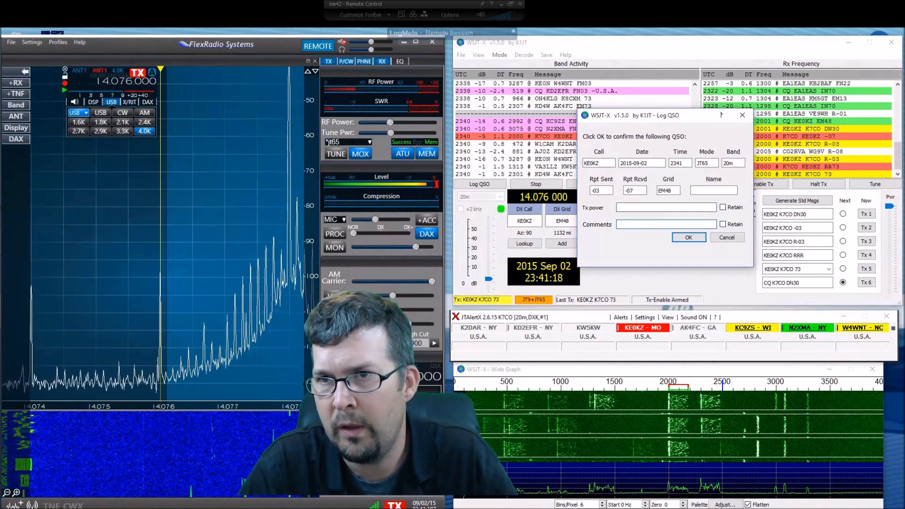
left_click(691, 239)
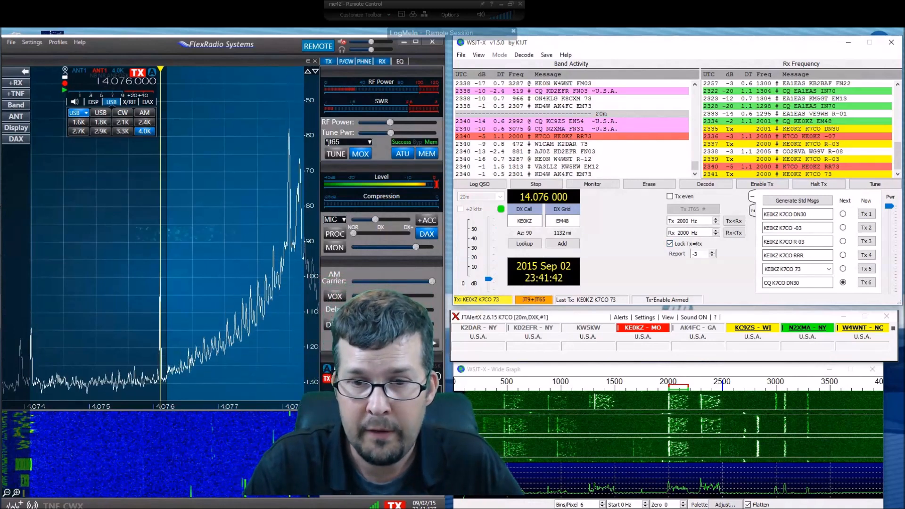
Check the newly logged JT65 contact in DXKeeper with its window moved clear of the webcam, and minimize the logbook
left_click(390, 506)
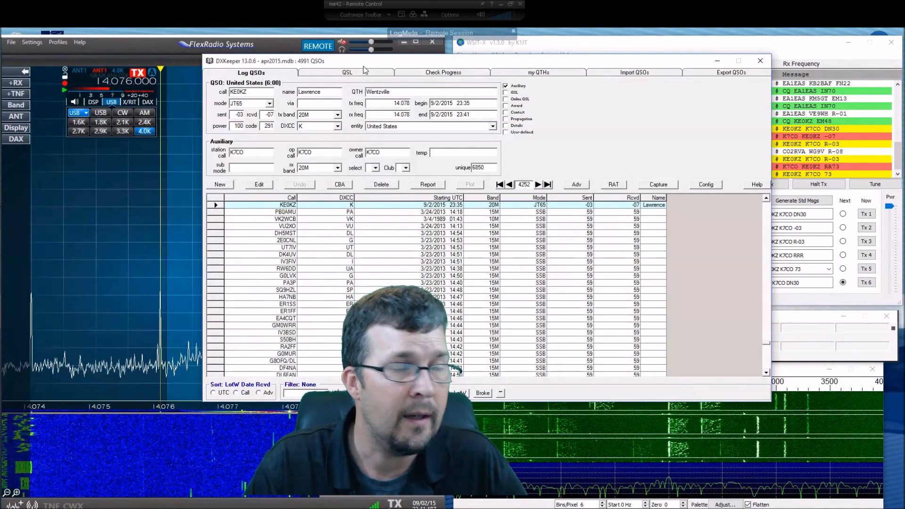
left_click_drag(379, 66, 477, 55)
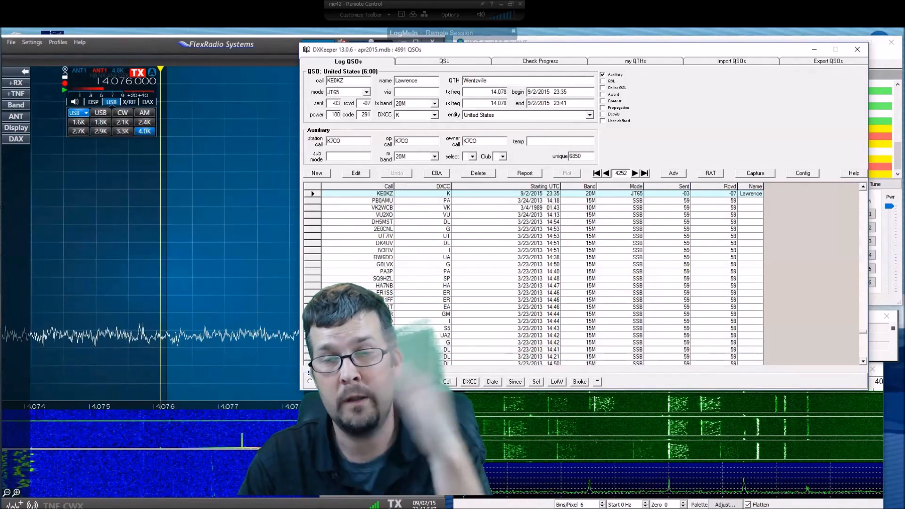
left_click(815, 52)
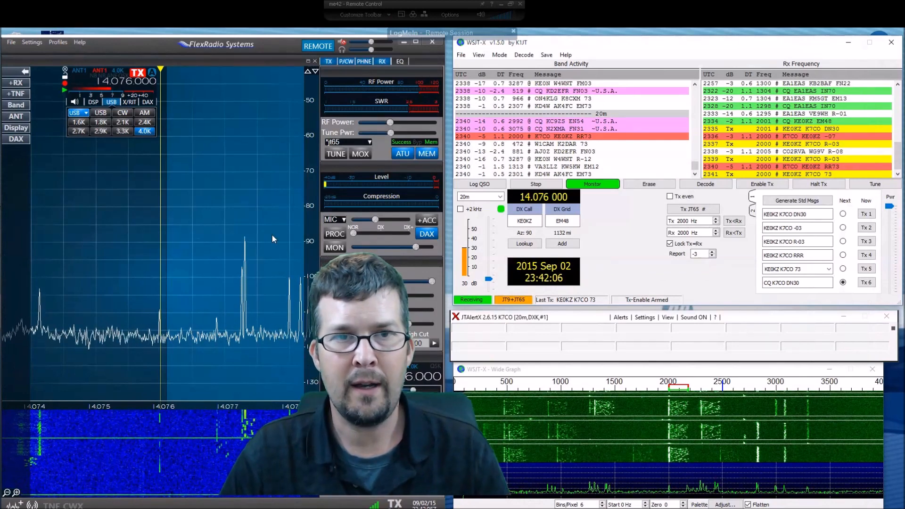
Shift the SmartSDR panadapter to the range above 14.076 MHz, minimize the remote session, and bring up the HamSpots browser window maximized
left_click_drag(102, 250, 14, 253)
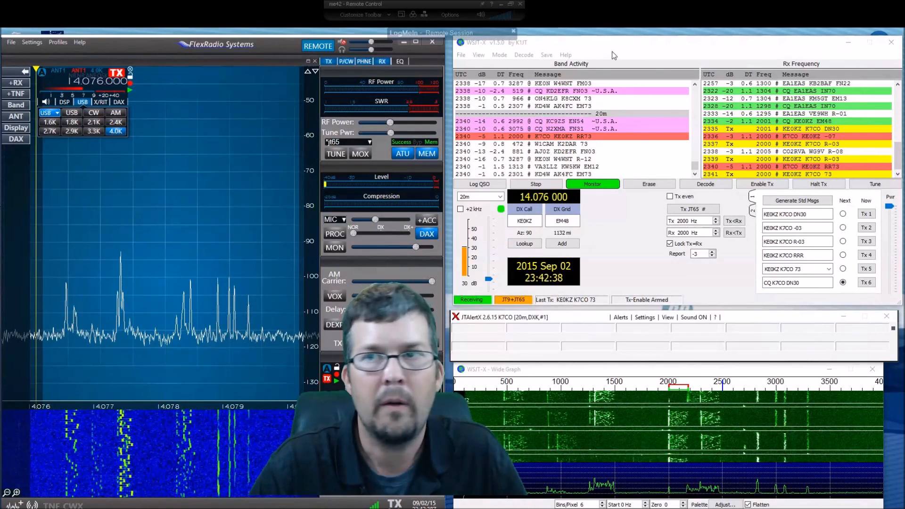
left_click(503, 4)
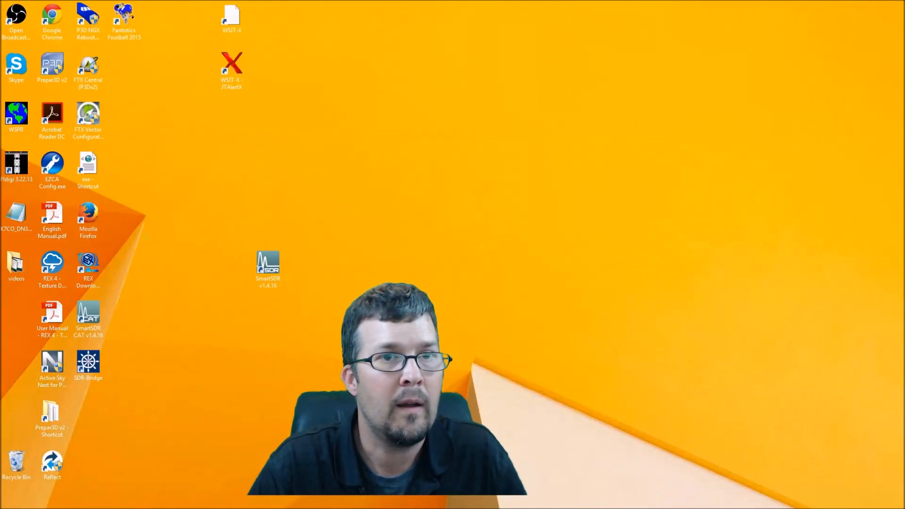
left_click_drag(1, 162, 495, 109)
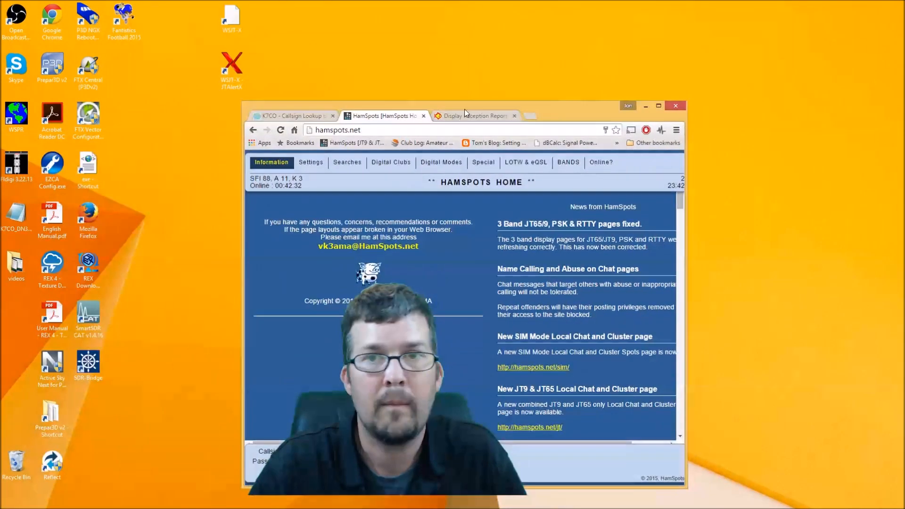
left_click(659, 105)
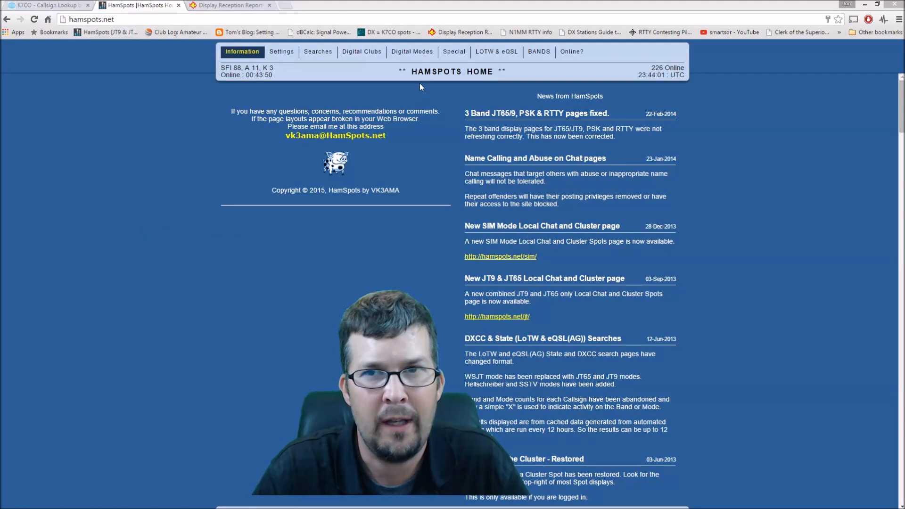
Open the combined JT9,JT65 + Chat page on HamSpots and reload it
mouse_move(398, 56)
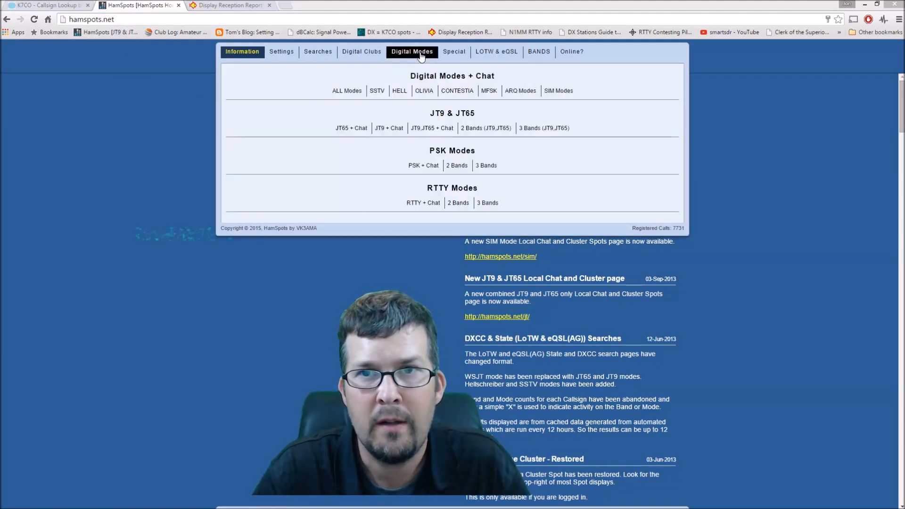
left_click(431, 131)
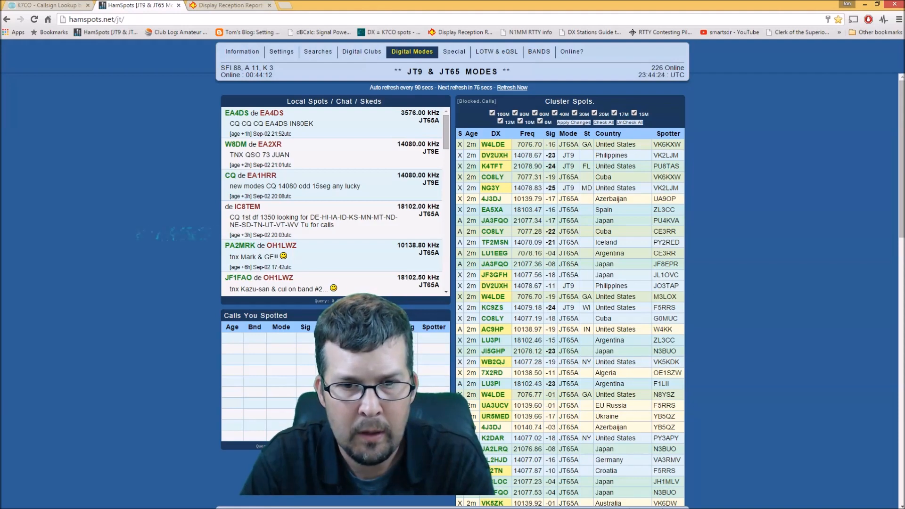
key("F5")
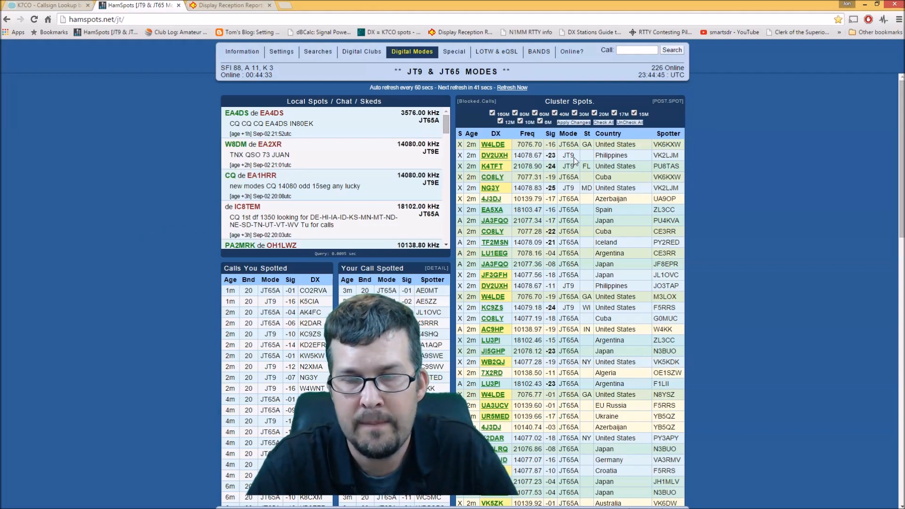
Limit the HamSpots cluster spots to the 20M band and look through the filtered spot list
left_click(500, 122)
left_click(535, 113)
left_click(540, 122)
left_click(555, 113)
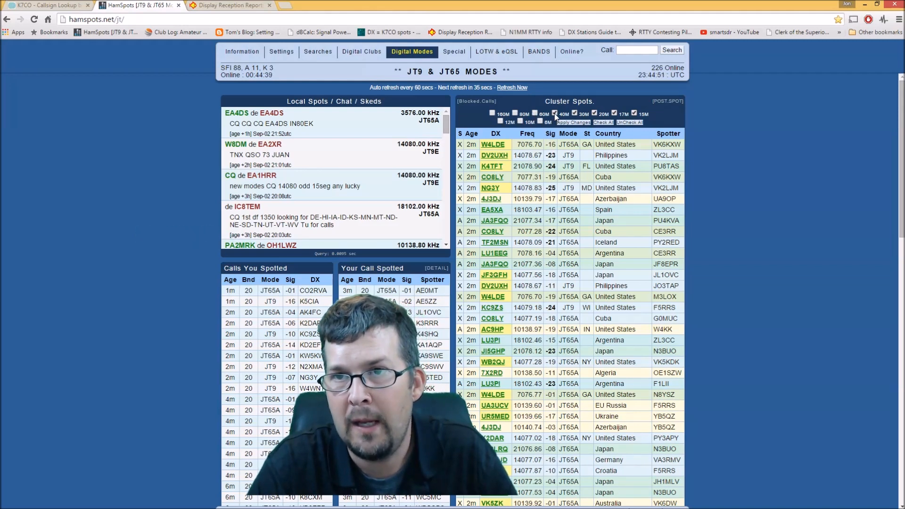
left_click(614, 113)
left_click(581, 123)
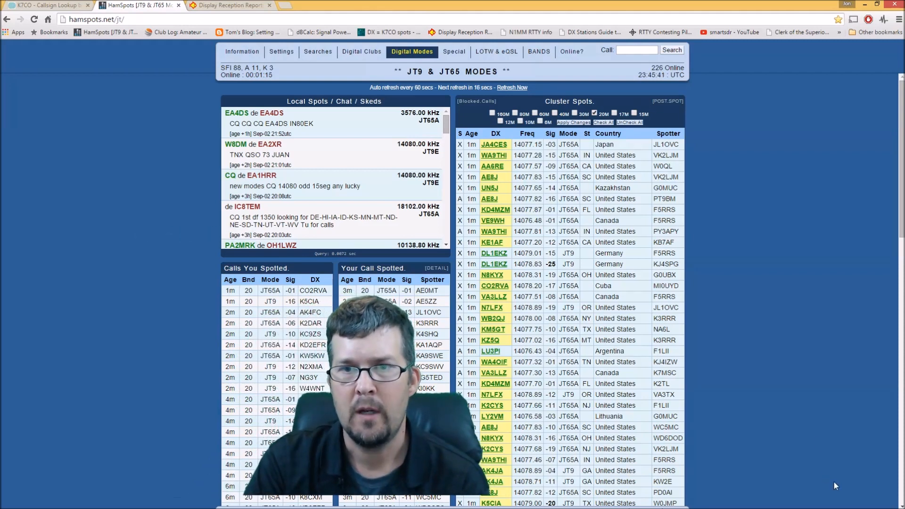
scroll(615, 315, "down", 12)
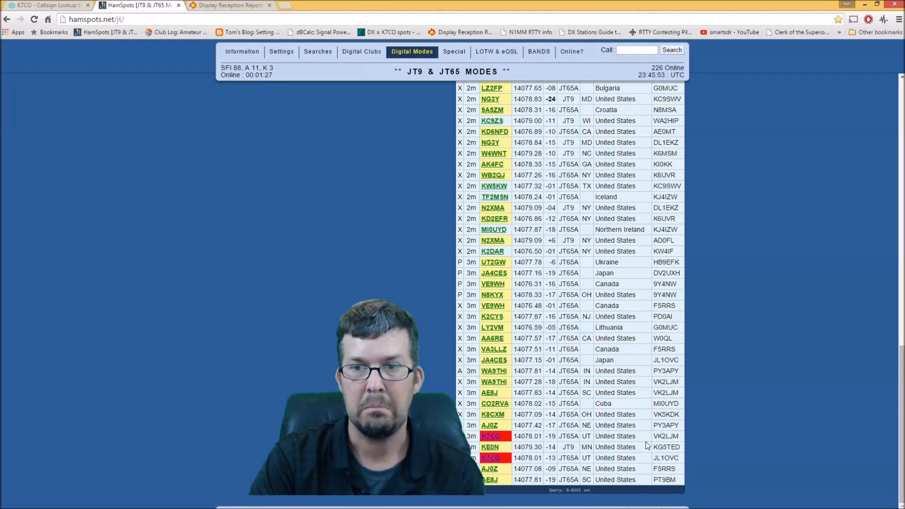
scroll(616, 457, "up", 15)
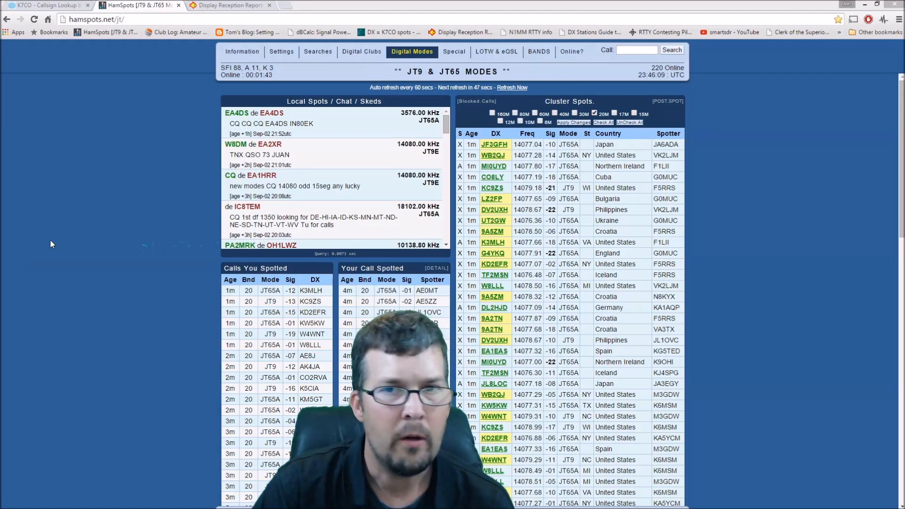
On the PSK Reporter map, show only 20m signals sent by the callsign using JT modes over the last 15 minutes
left_click(225, 6)
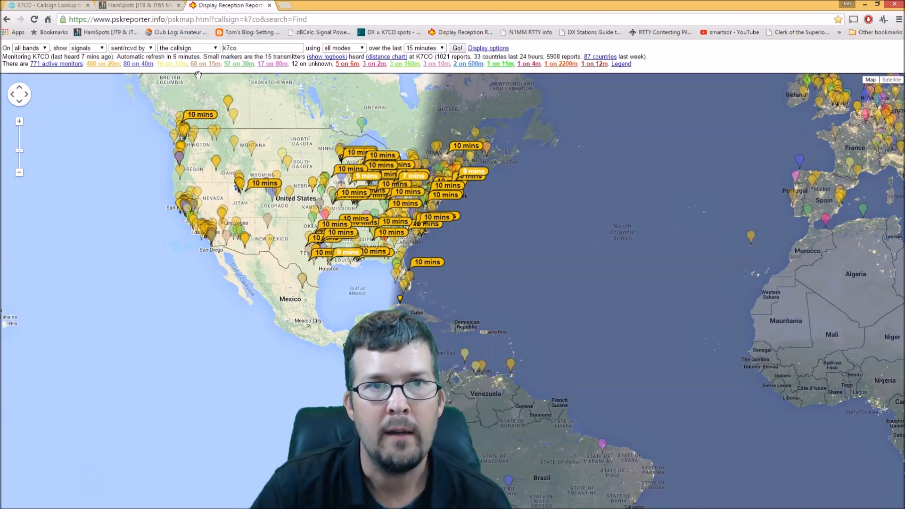
left_click(149, 49)
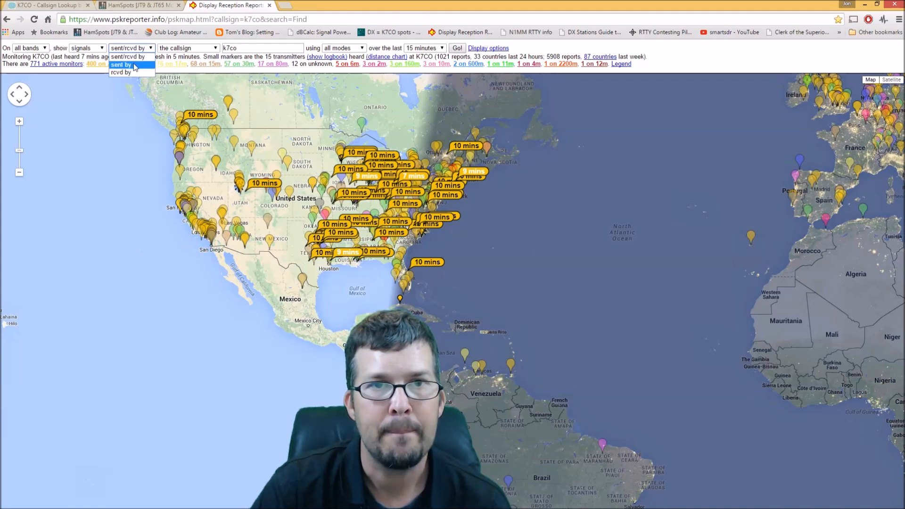
left_click(135, 65)
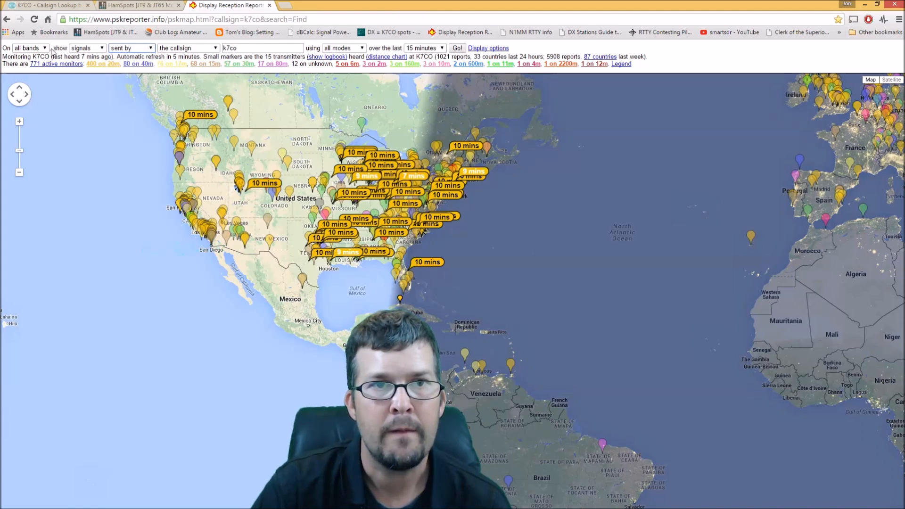
left_click(45, 49)
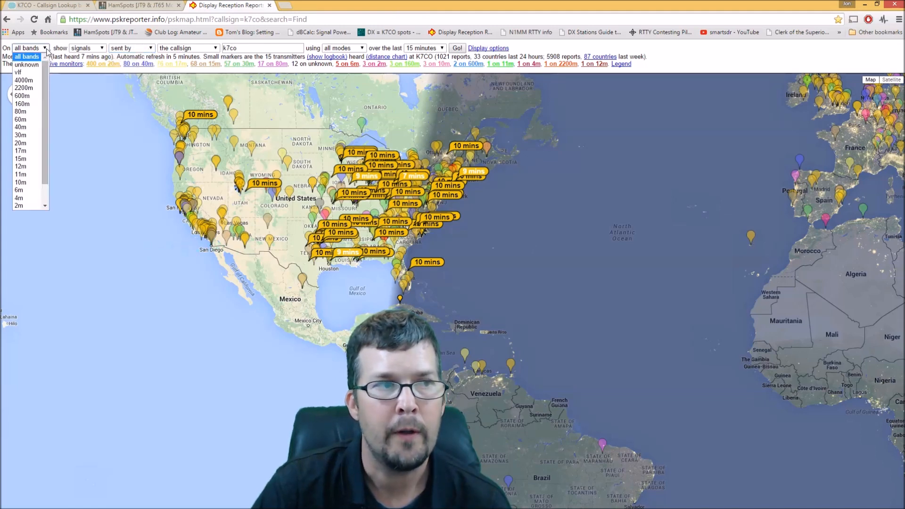
left_click(27, 144)
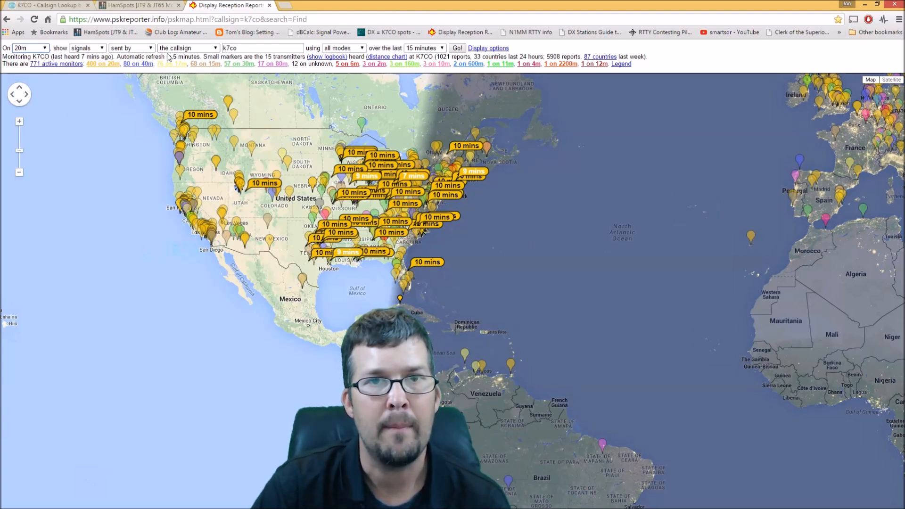
left_click(349, 49)
left_click(337, 81)
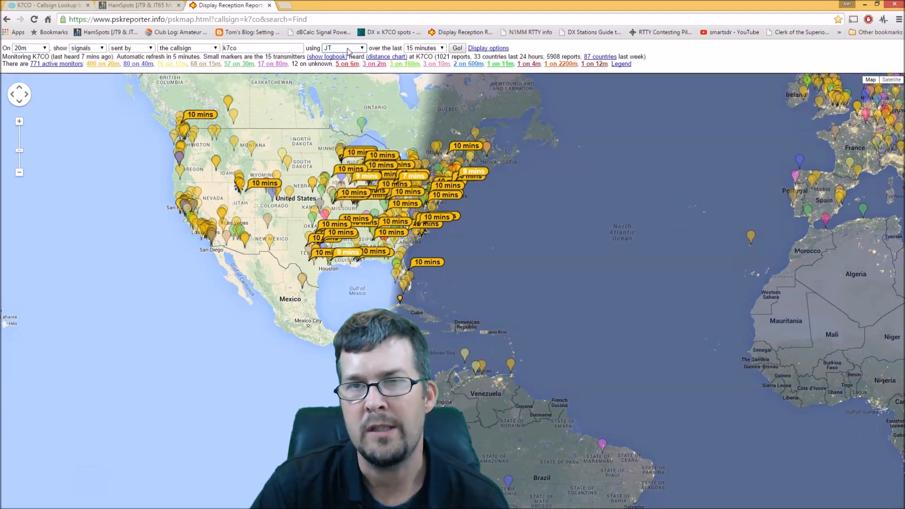
left_click(457, 48)
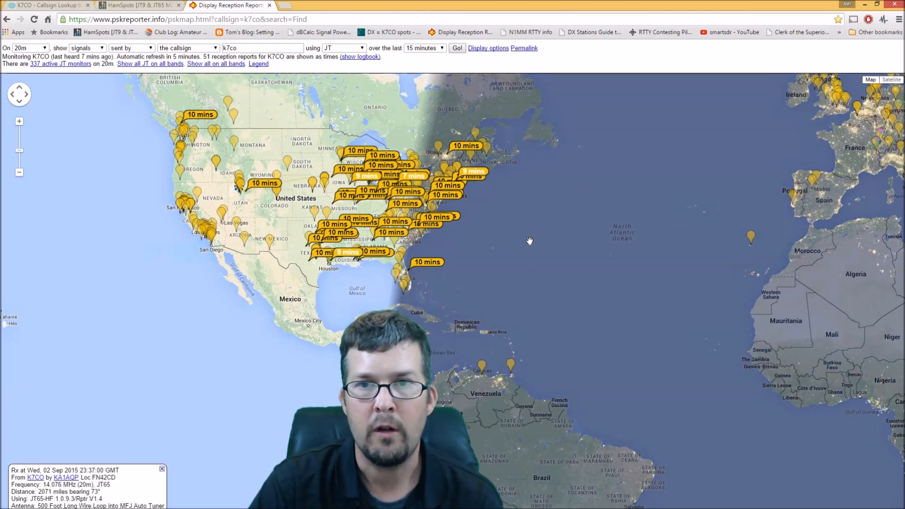
Examine the reception reports across the world map, including the report details of the stations in Japan
scroll(530, 241, "down", 1)
scroll(530, 240, "down", 1)
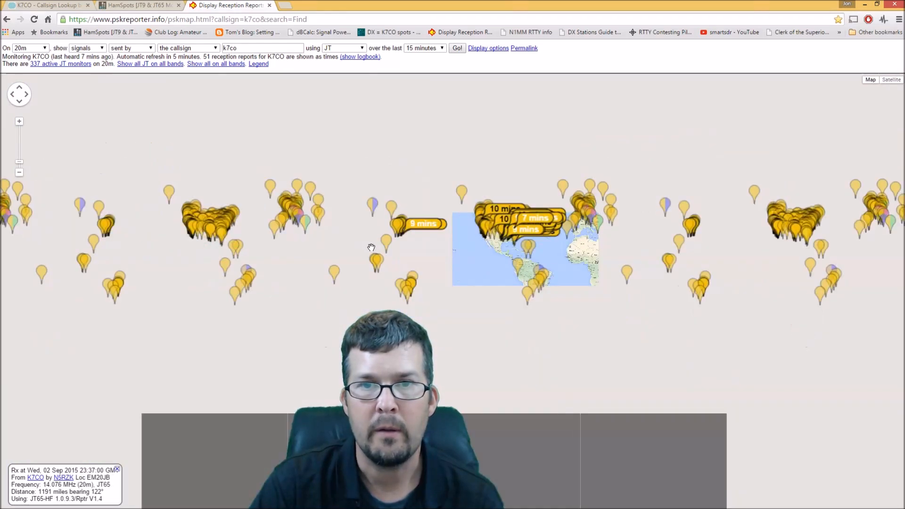
scroll(375, 247, "up", 1)
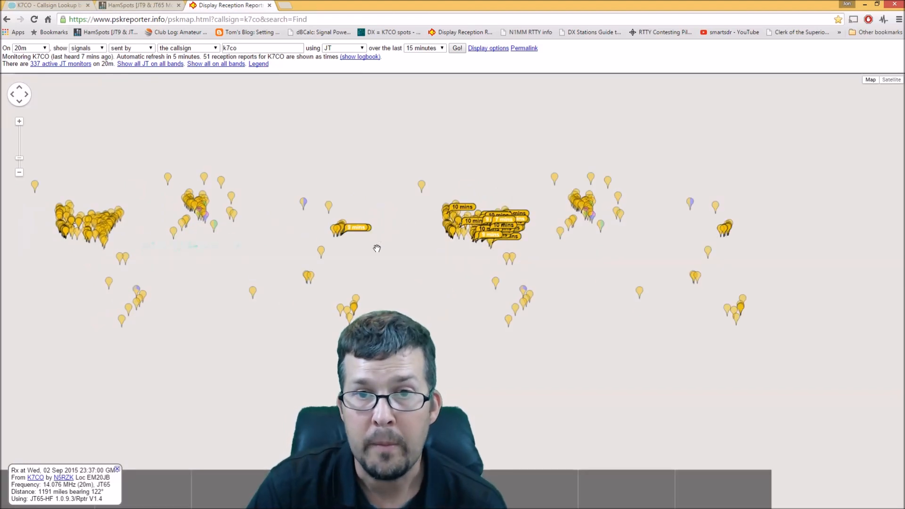
scroll(377, 248, "up", 1)
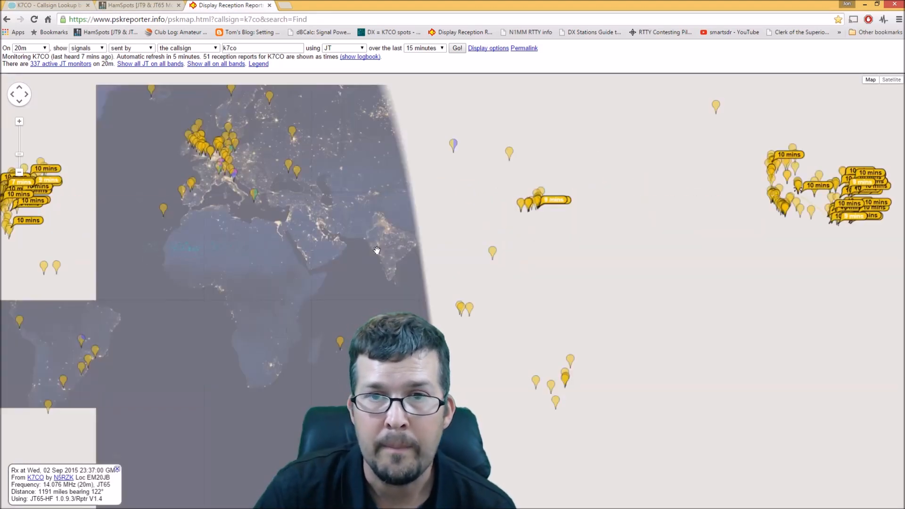
scroll(443, 235, "up", 1)
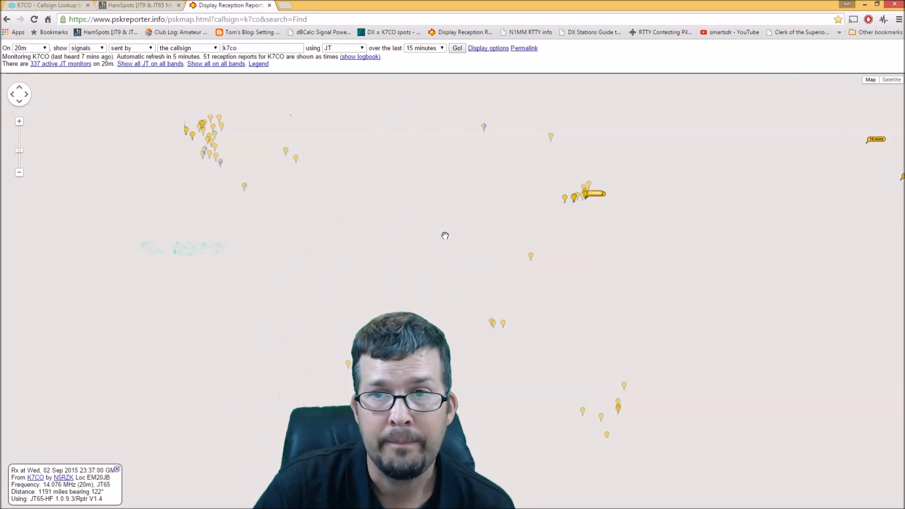
scroll(490, 224, "up", 1)
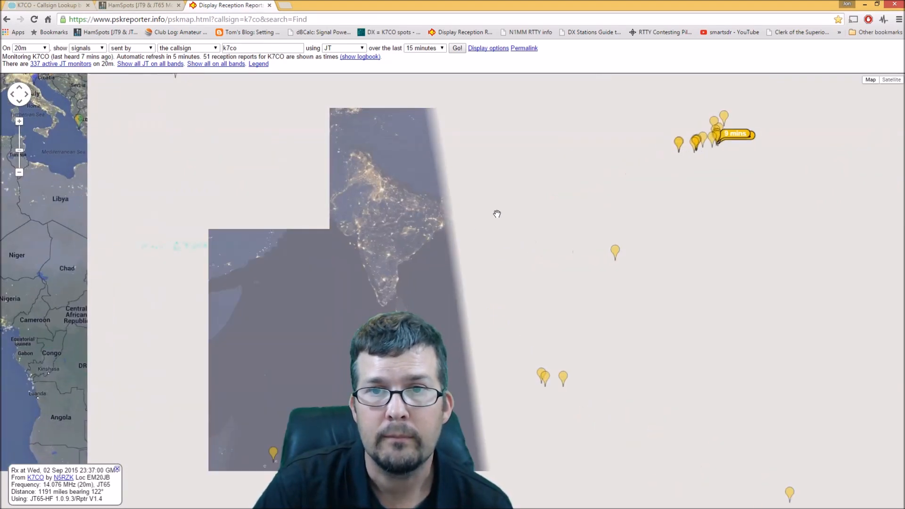
left_click_drag(425, 225, 334, 269)
left_click_drag(587, 188, 325, 231)
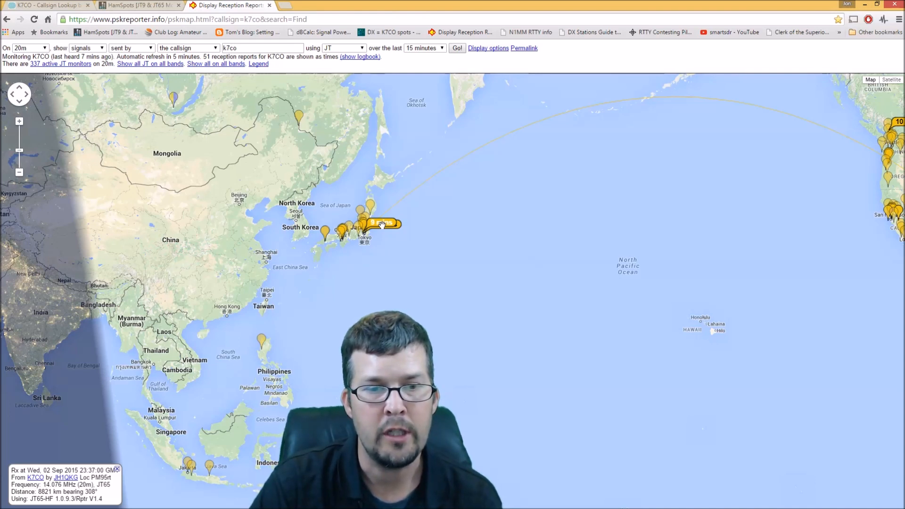
mouse_move(399, 225)
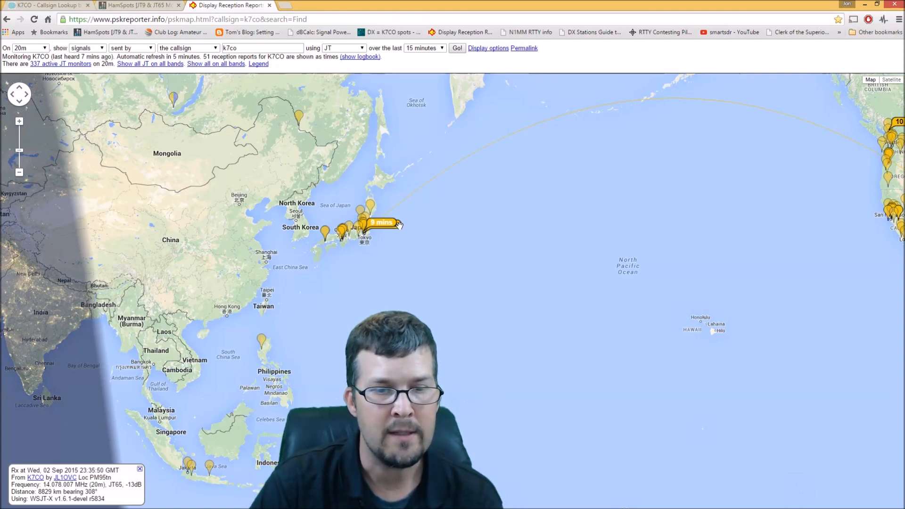
left_click_drag(476, 229, 226, 246)
left_click_drag(363, 236, 236, 253)
Check the HamSpots spot list again, reload the station's QRZ.com page and log in with the saved credentials
left_click(136, 5)
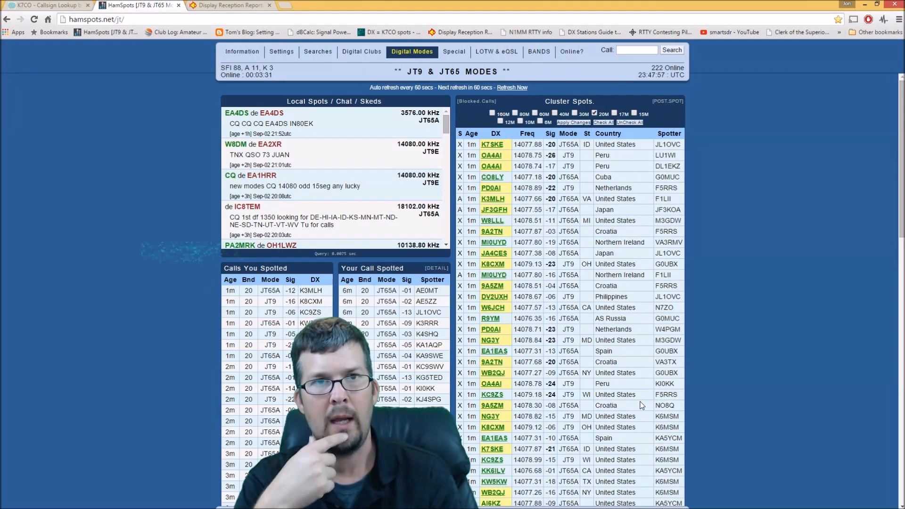
left_click(40, 6)
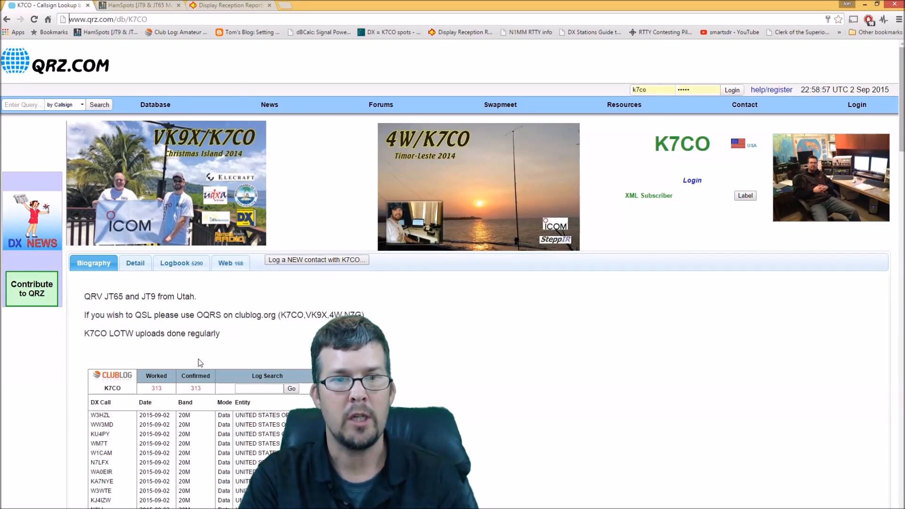
left_click(33, 20)
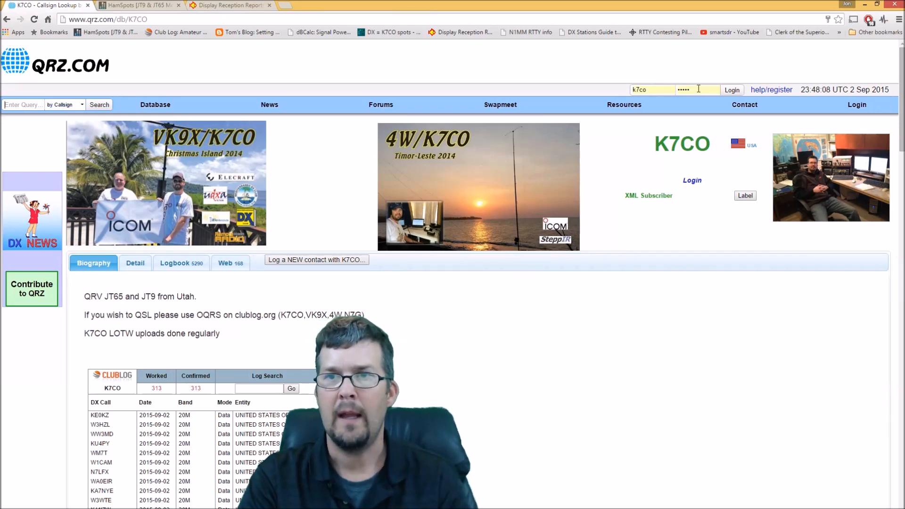
left_click(732, 90)
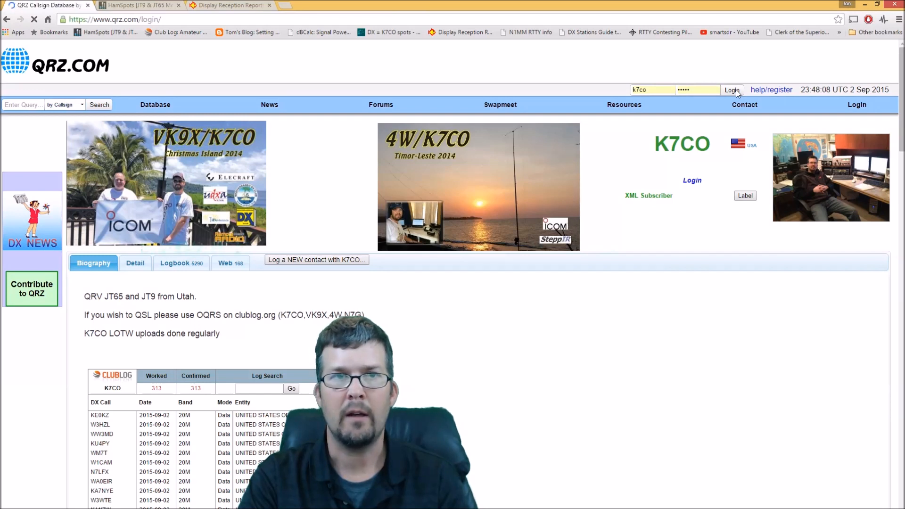
Open My Logbook on QRZ.com to check the most recently uploaded contact
left_click(54, 124)
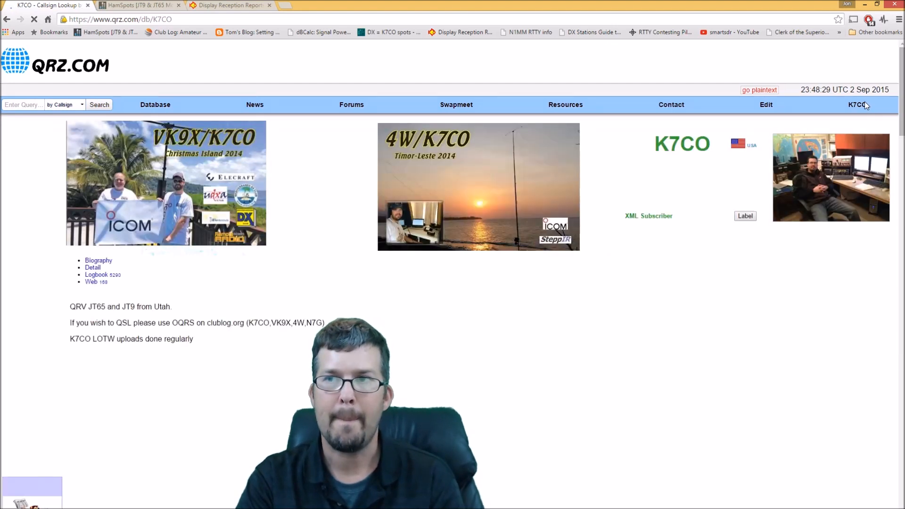
mouse_move(861, 107)
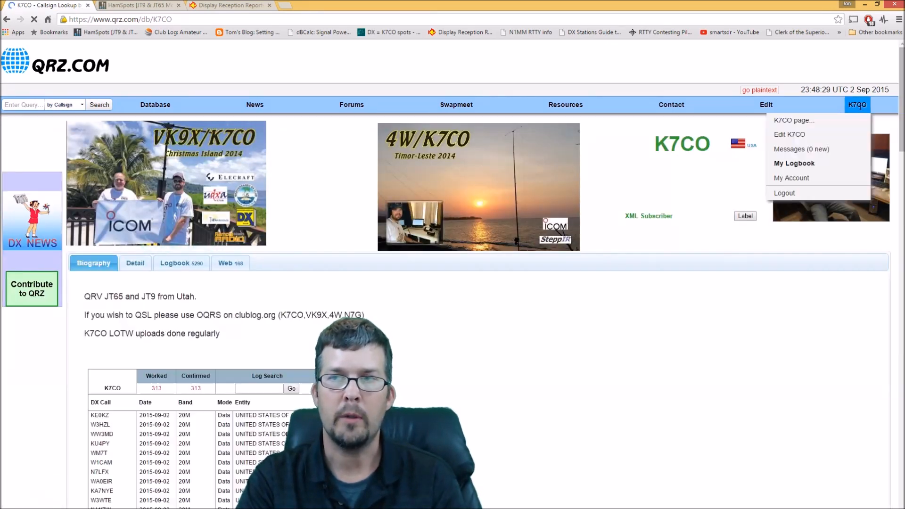
left_click(797, 163)
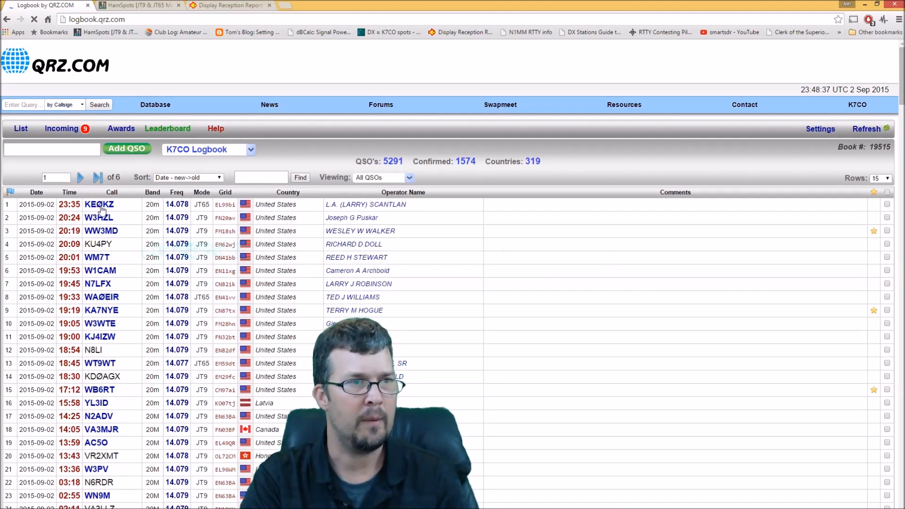
Search the web for "wsjt" in a new browser tab and open the WSJT Home Page
left_click(285, 5)
type("wstj")
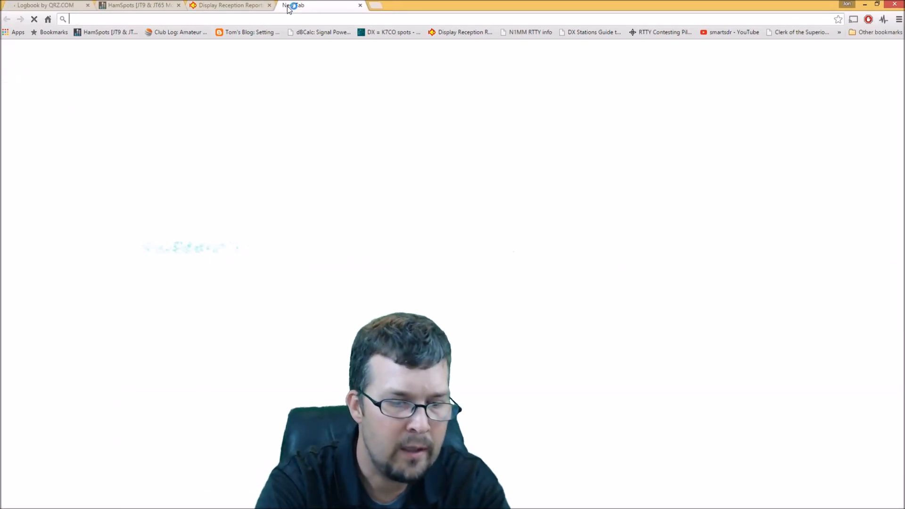
key("BackSpace")
key("BackSpace")
type("jt")
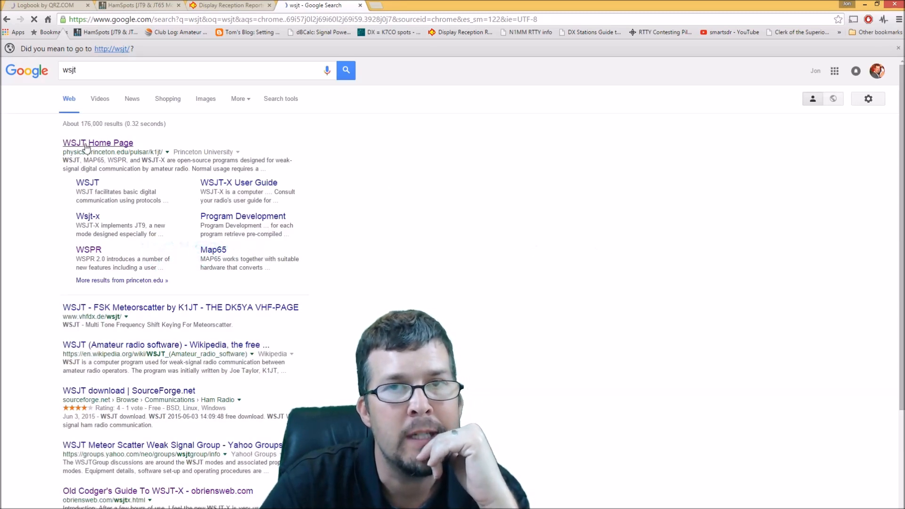
left_click(86, 144)
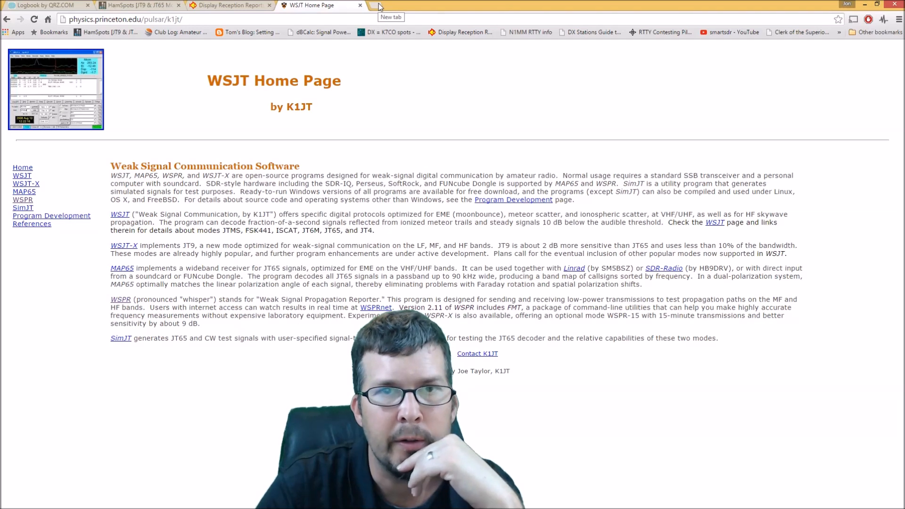
Minimize the browser, return to the remote radio session, and check the alert details of the Peru station in JTAlertX
left_click(865, 4)
key("alt+Tab")
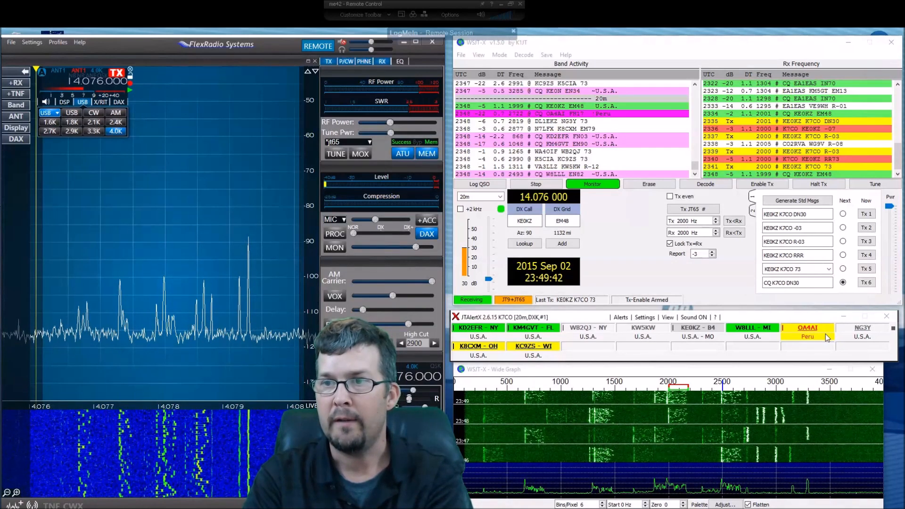
left_click(808, 315)
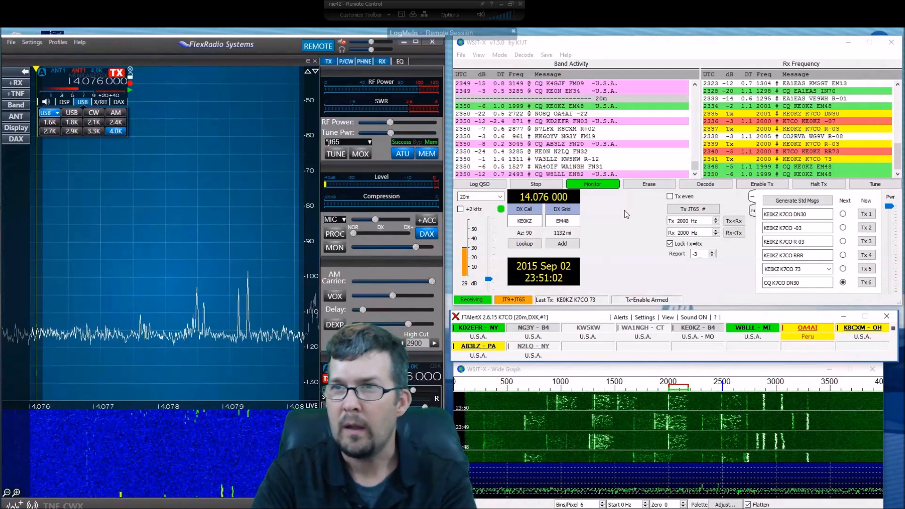
left_click(694, 175)
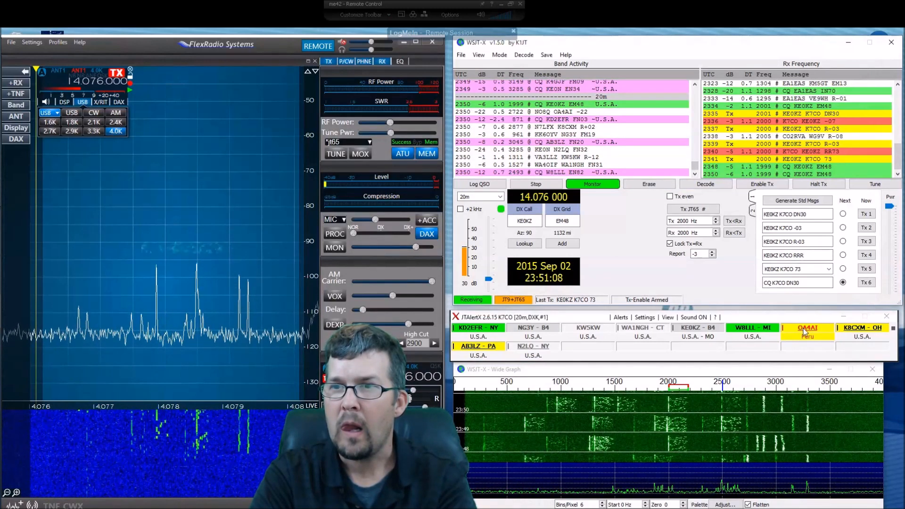
mouse_move(803, 329)
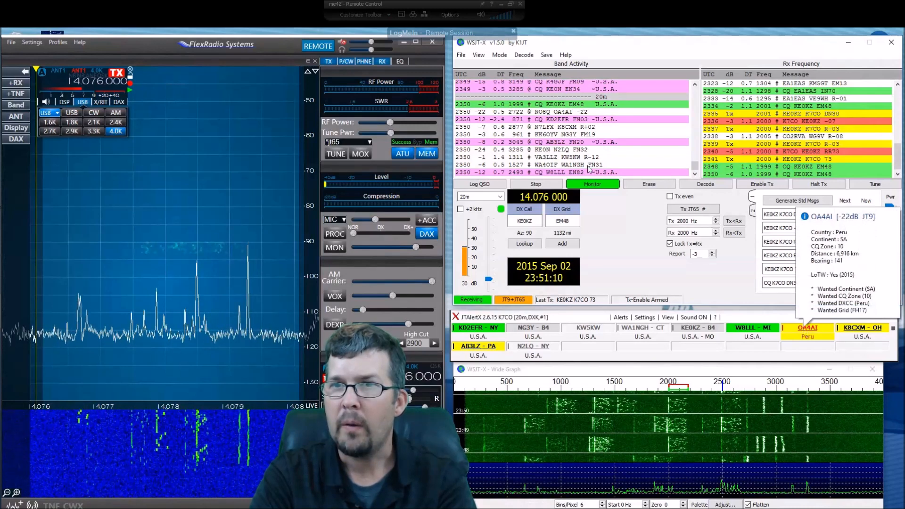